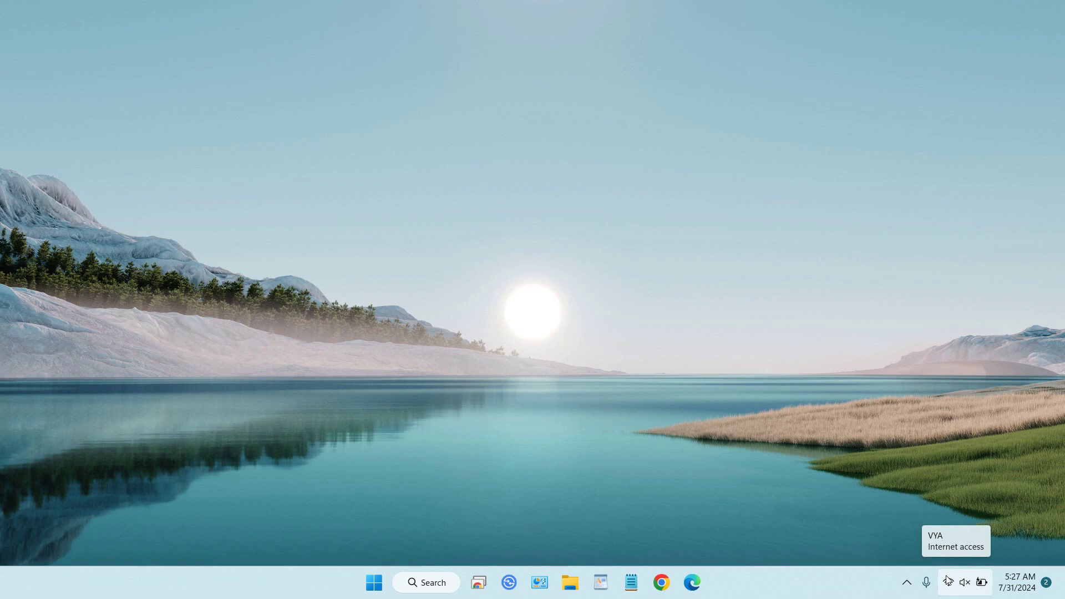
Open the computer's network adapter list, select the Wi-Fi adapter, and close the Network and Sharing Center
click(546, 589)
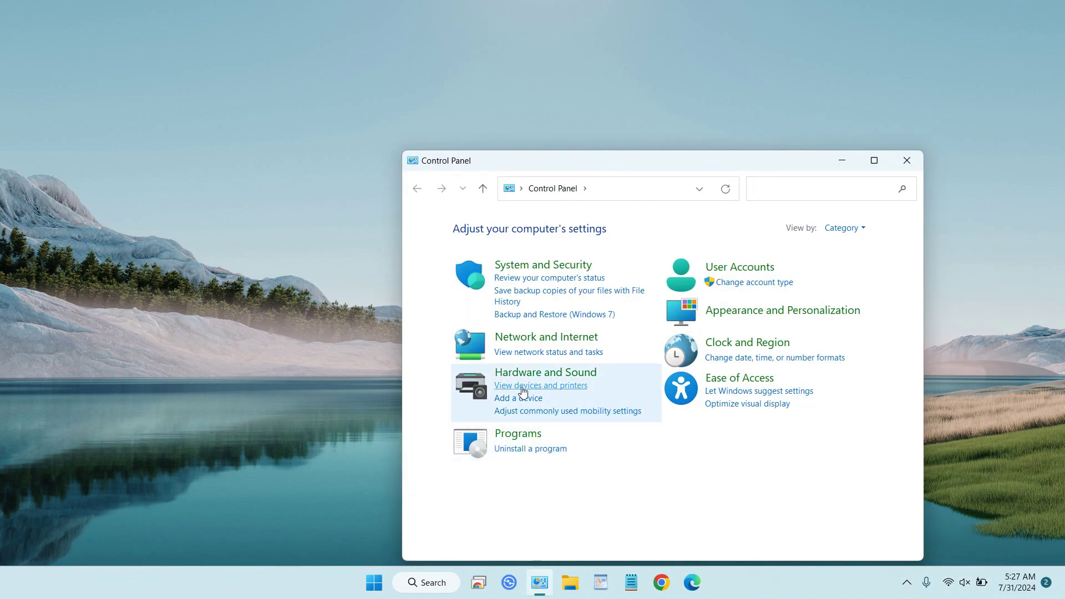
click(543, 356)
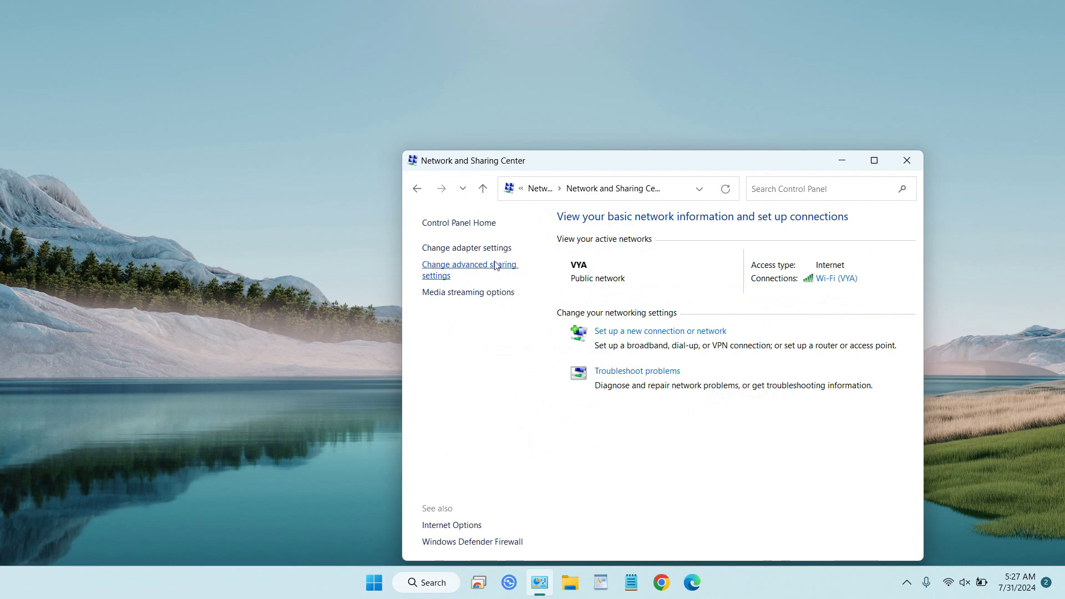
click(486, 249)
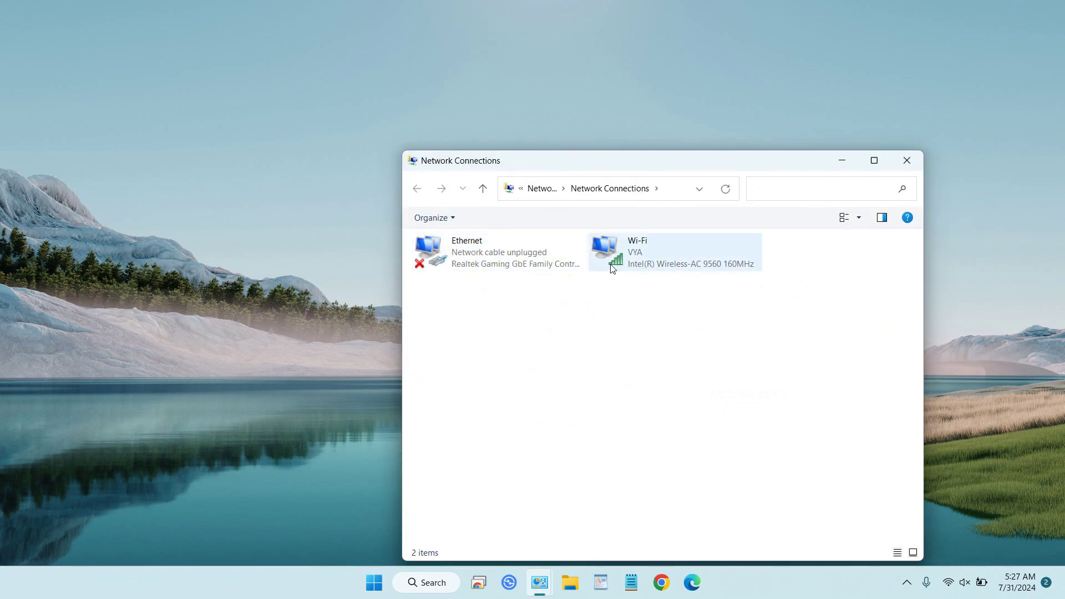
click(626, 267)
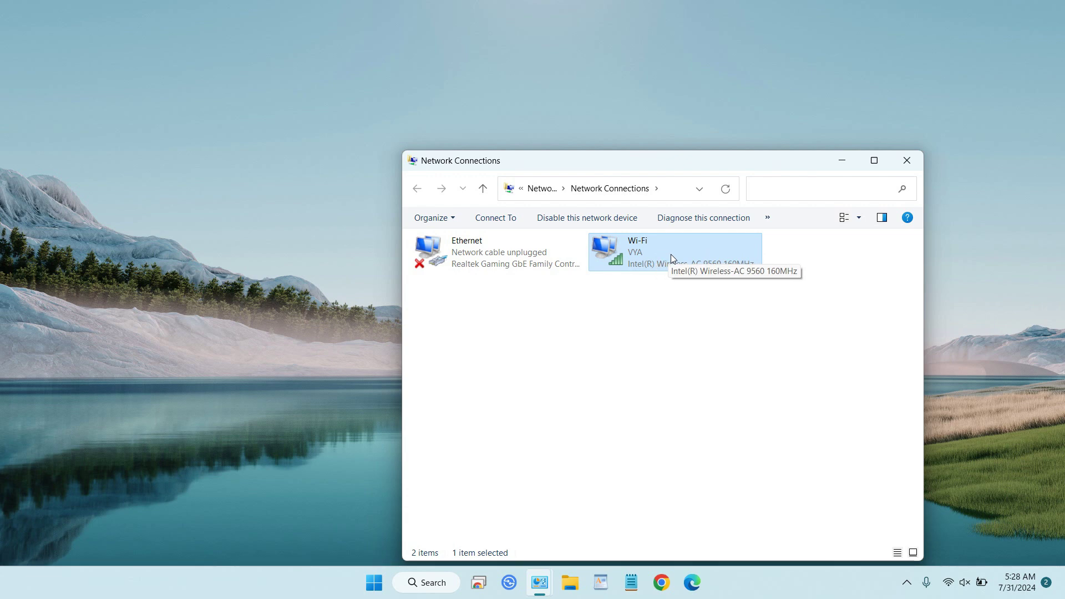
click(843, 167)
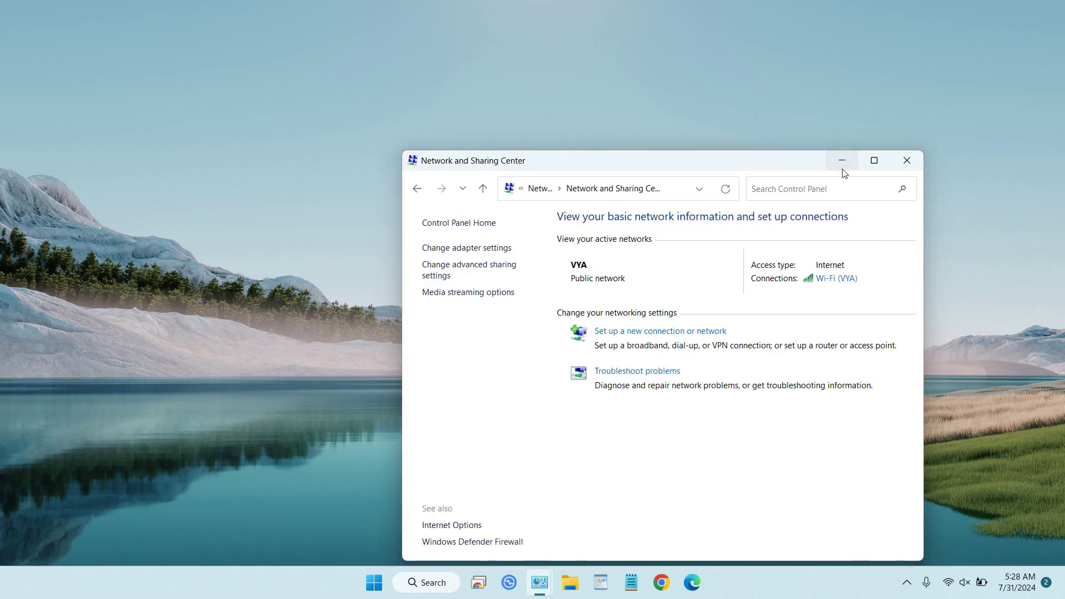
click(906, 162)
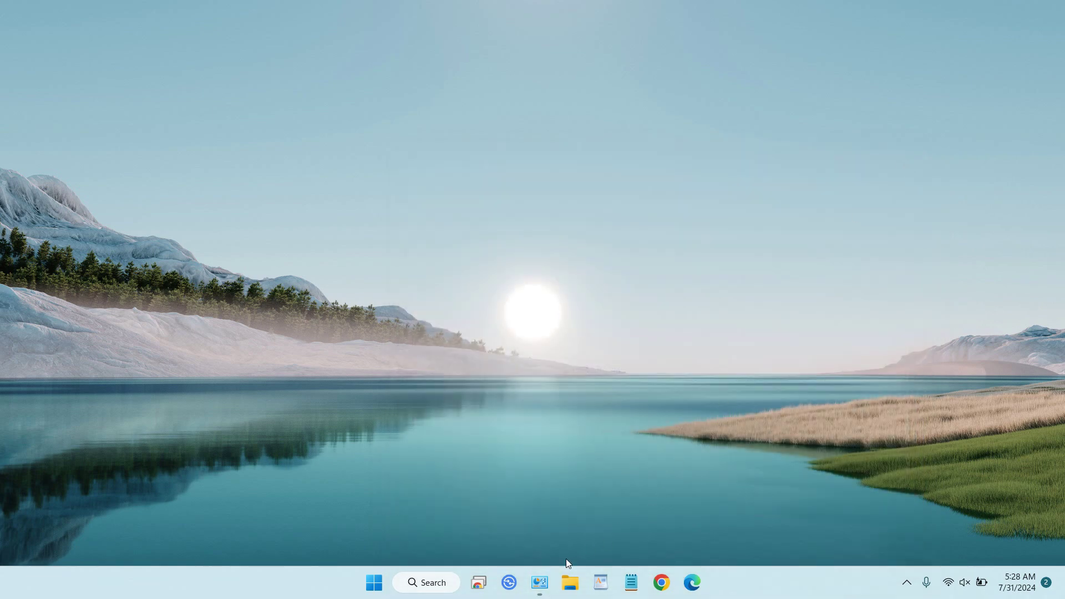
Check the Wi-Fi connection's IPv4 address in its connection details, then close the details and put Network Connections out of the way
click(539, 582)
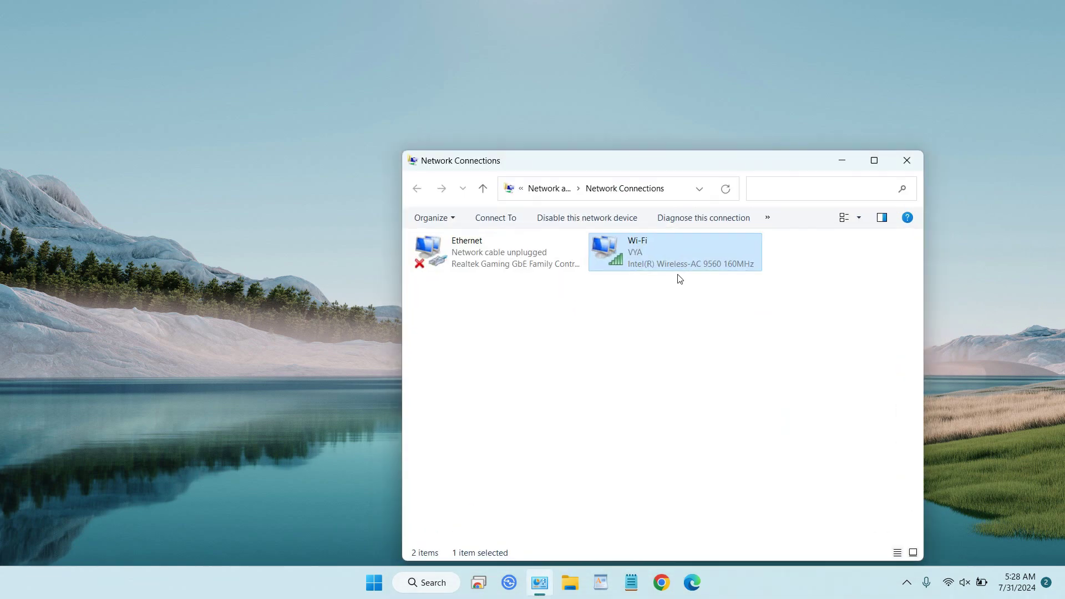
double_click(682, 258)
click(464, 310)
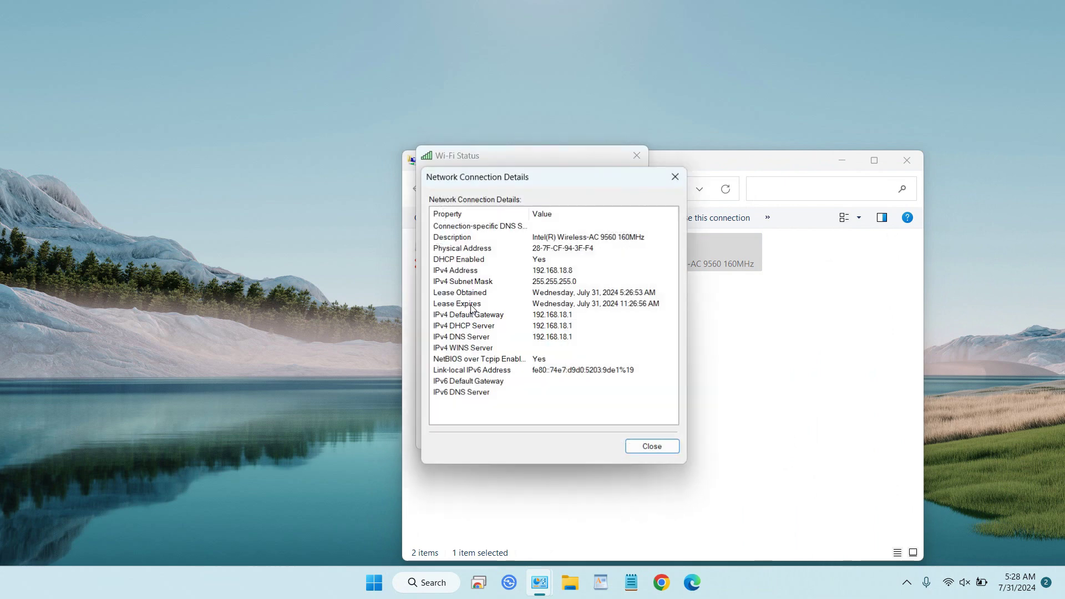
click(549, 271)
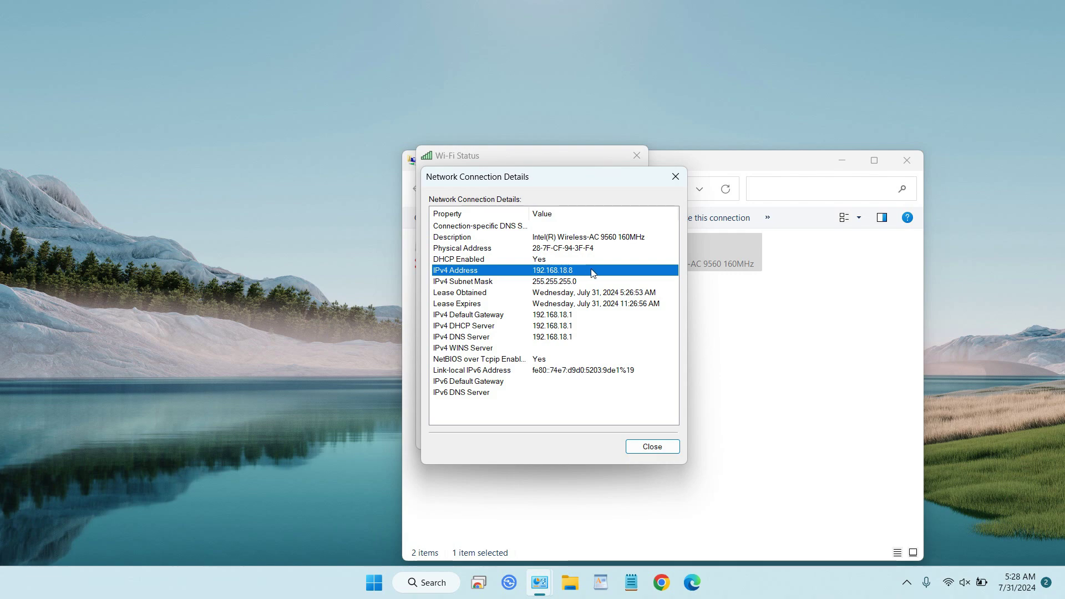
click(652, 446)
click(632, 437)
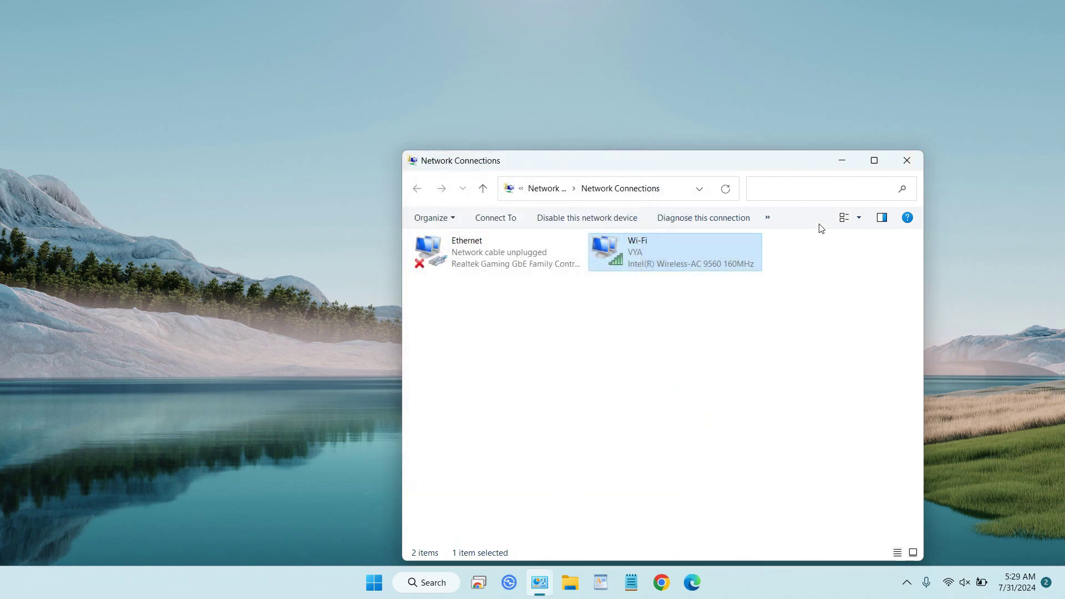
click(841, 160)
Open Hyper-V Manager and select the Win11-26080 virtual machine
click(373, 582)
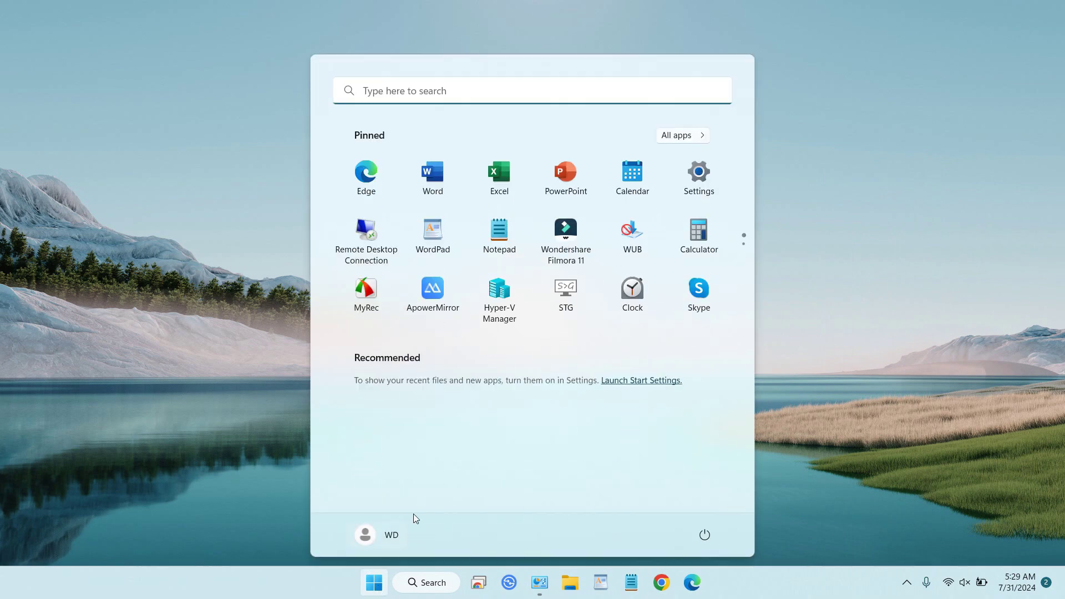
click(497, 302)
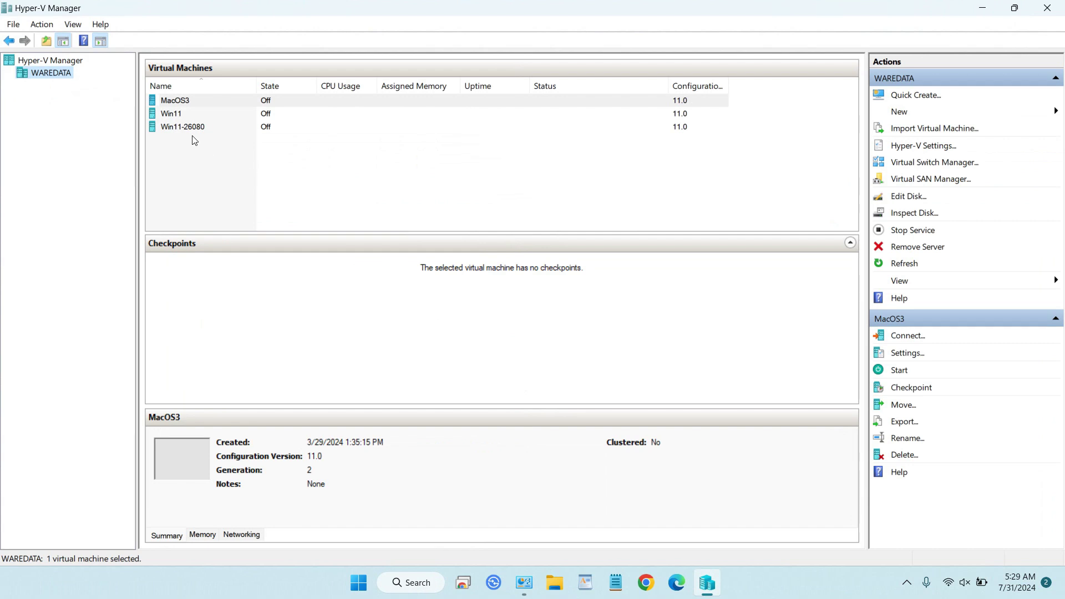
click(185, 130)
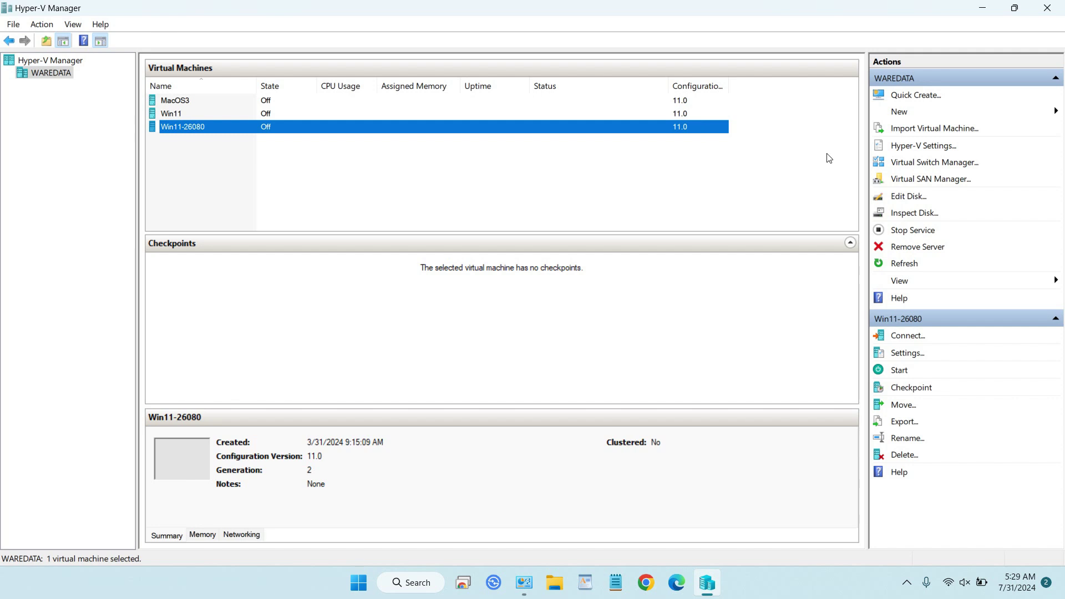
Create a new virtual network switch of type External on the Hyper-V host
click(944, 169)
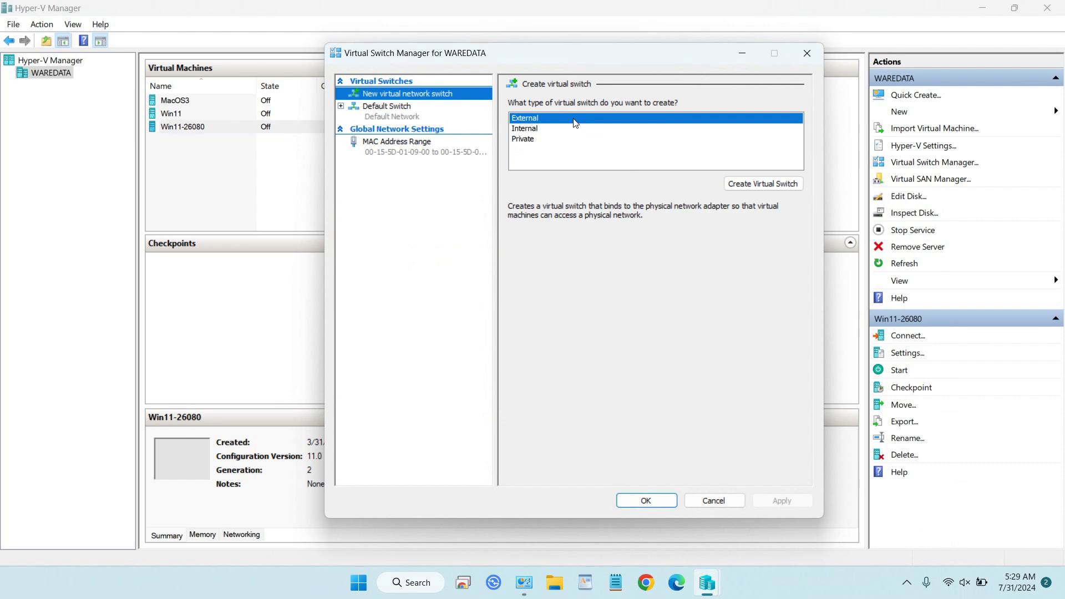
click(536, 130)
click(534, 143)
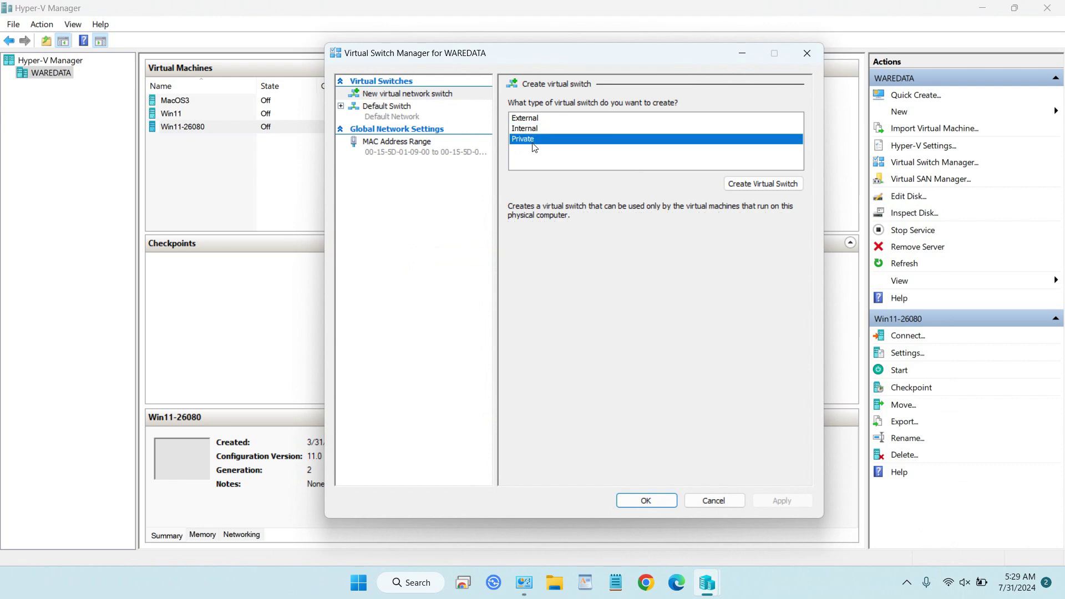
click(541, 119)
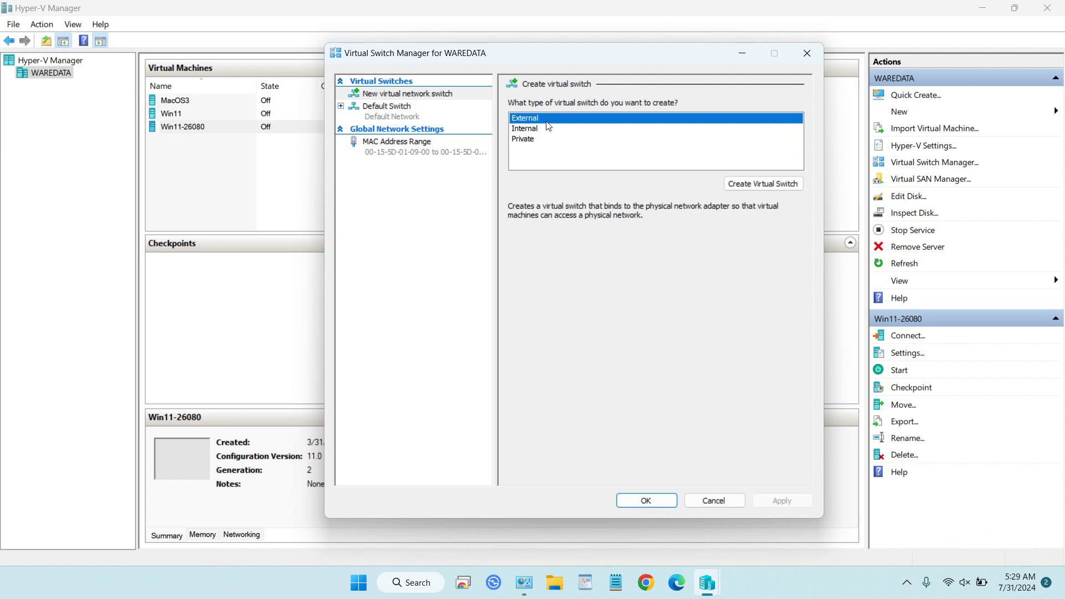
click(770, 192)
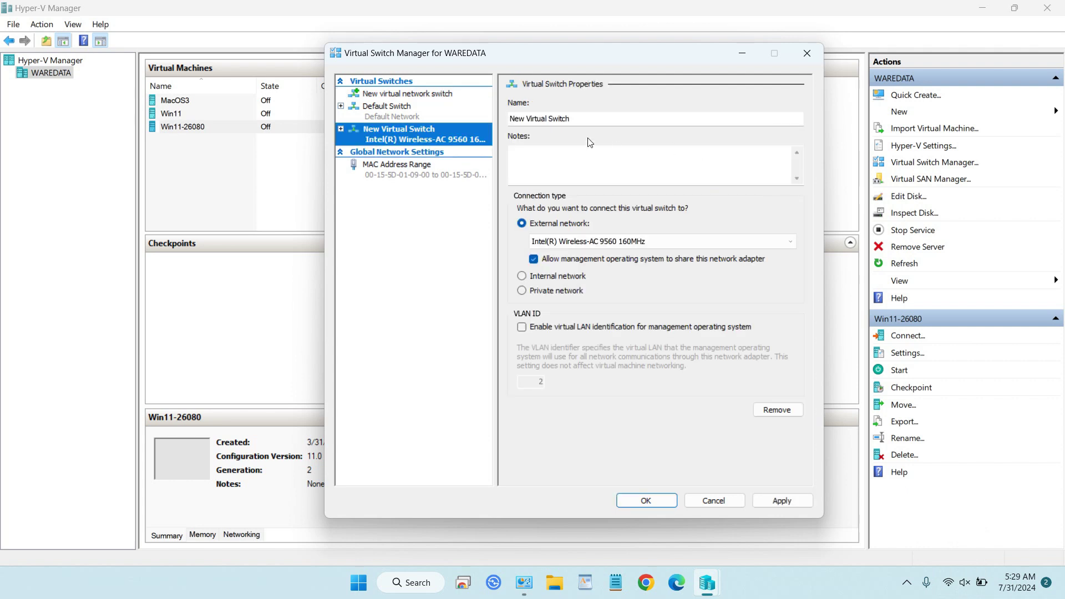
Name the new virtual switch WDNet and connect it to the Intel(R) Wireless-AC 9560 160MHz external network adapter
drag(590, 118, 509, 122)
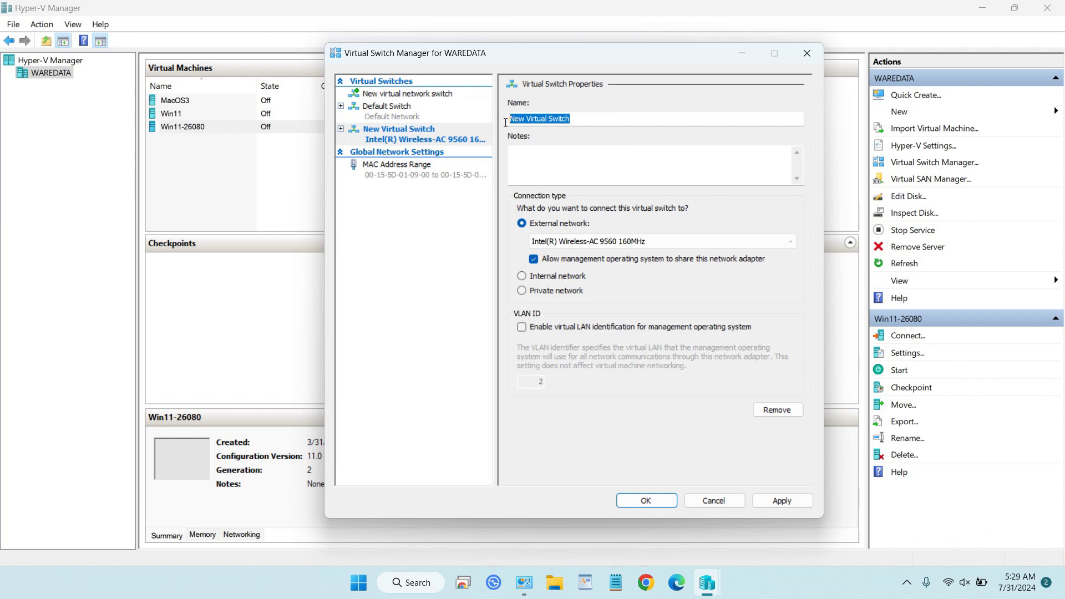
text(WD)
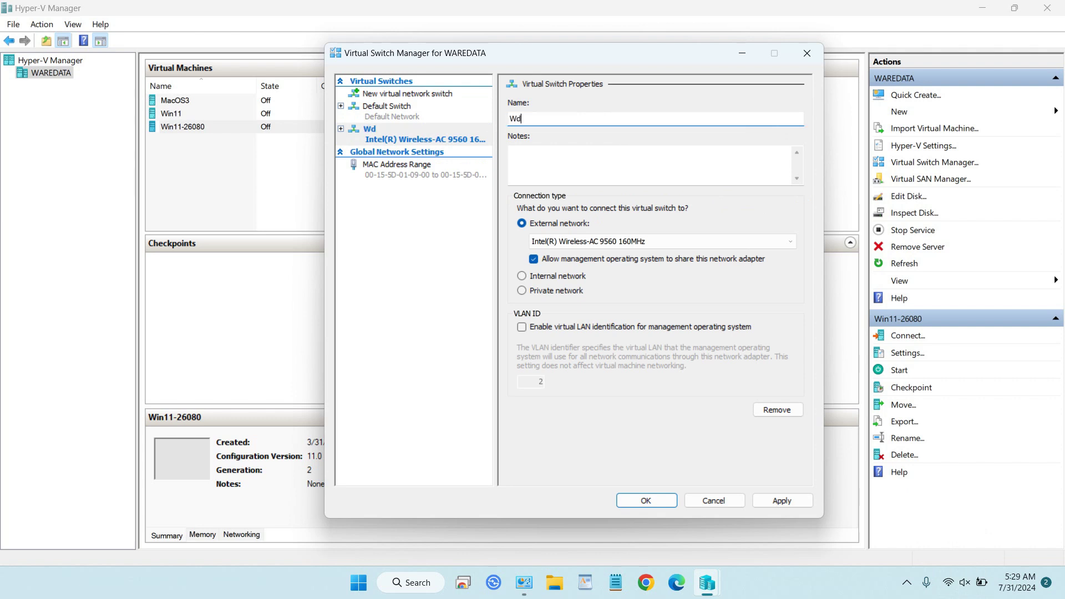
text(Net)
click(607, 248)
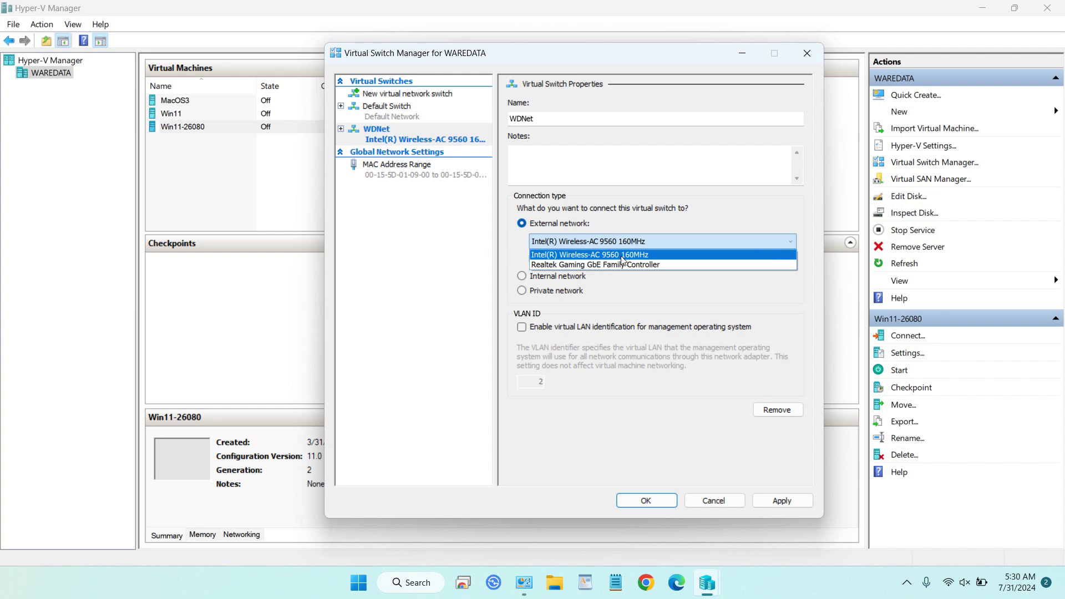
click(622, 256)
Compare the switch's external adapter with the Wi-Fi adapter listed in the computer's Network Connections
click(524, 582)
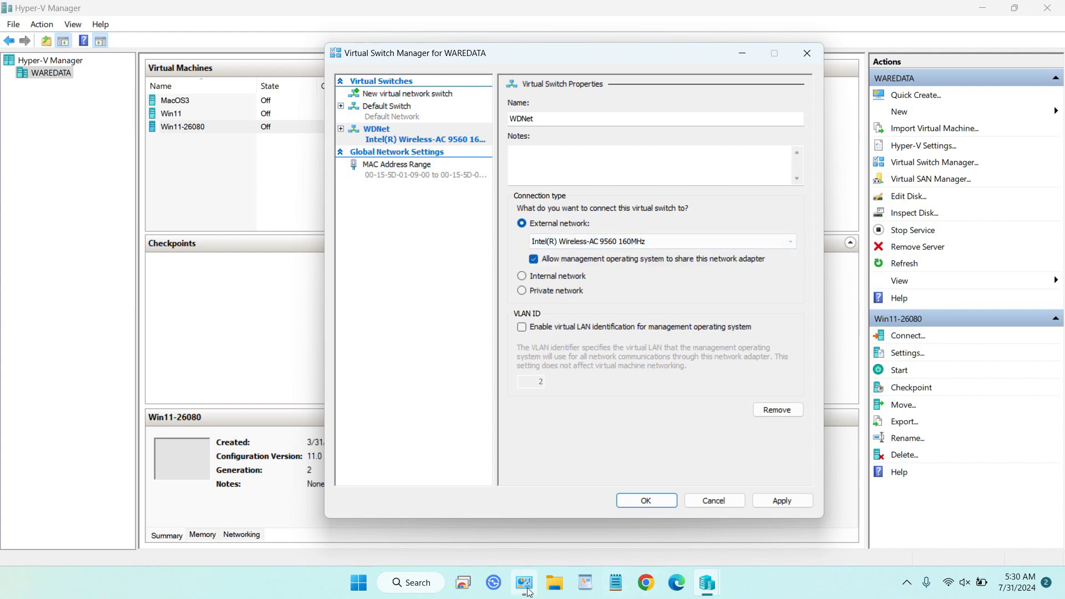
drag(602, 164, 442, 294)
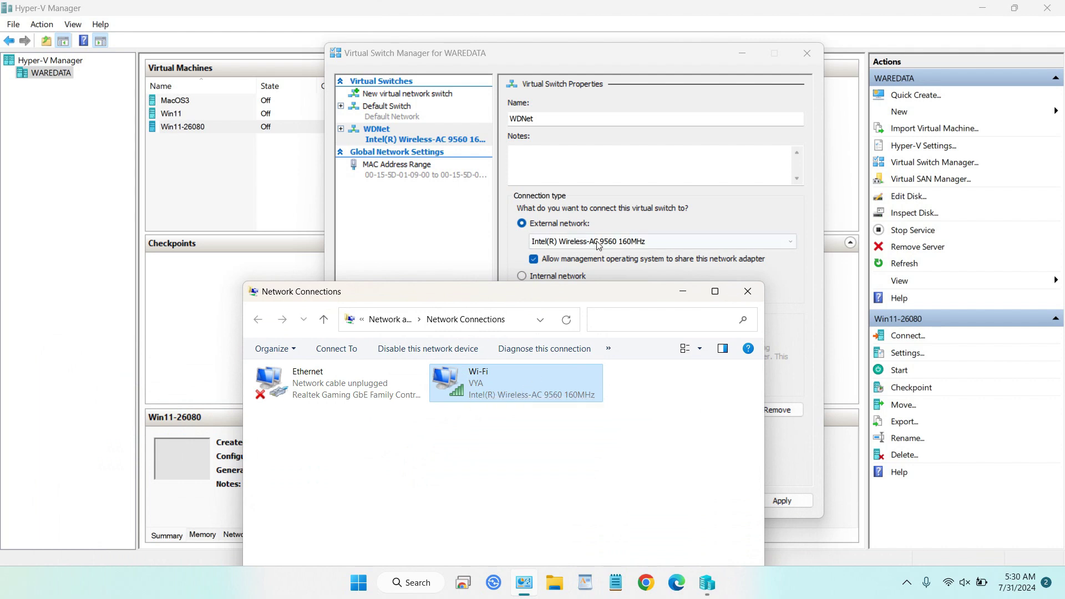
click(683, 291)
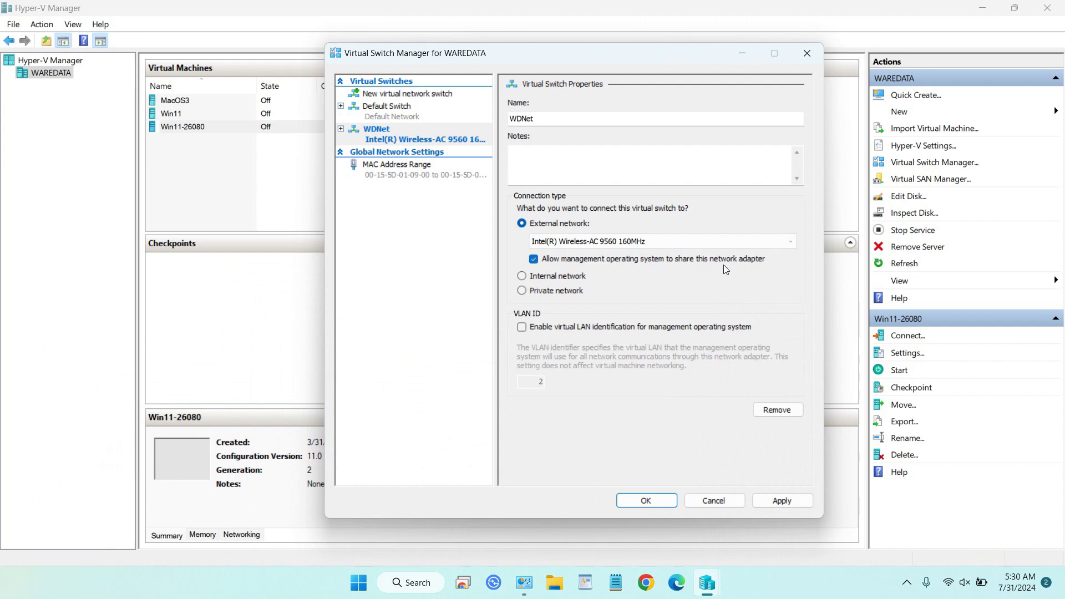
Apply the WDNet switch configuration, accept the networking changes, and close the Virtual Switch Manager
click(785, 503)
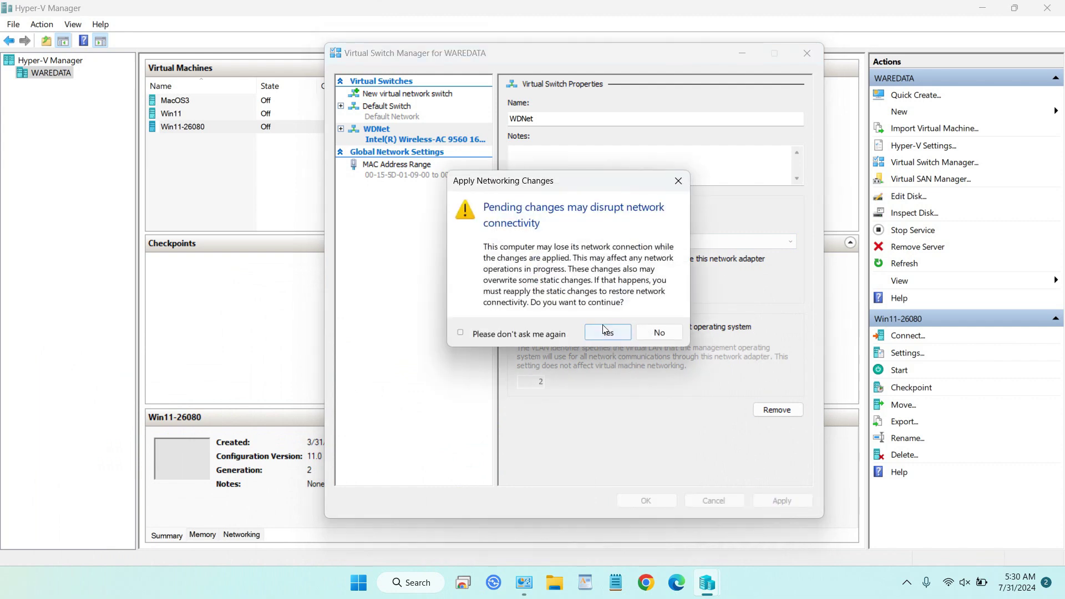
click(589, 335)
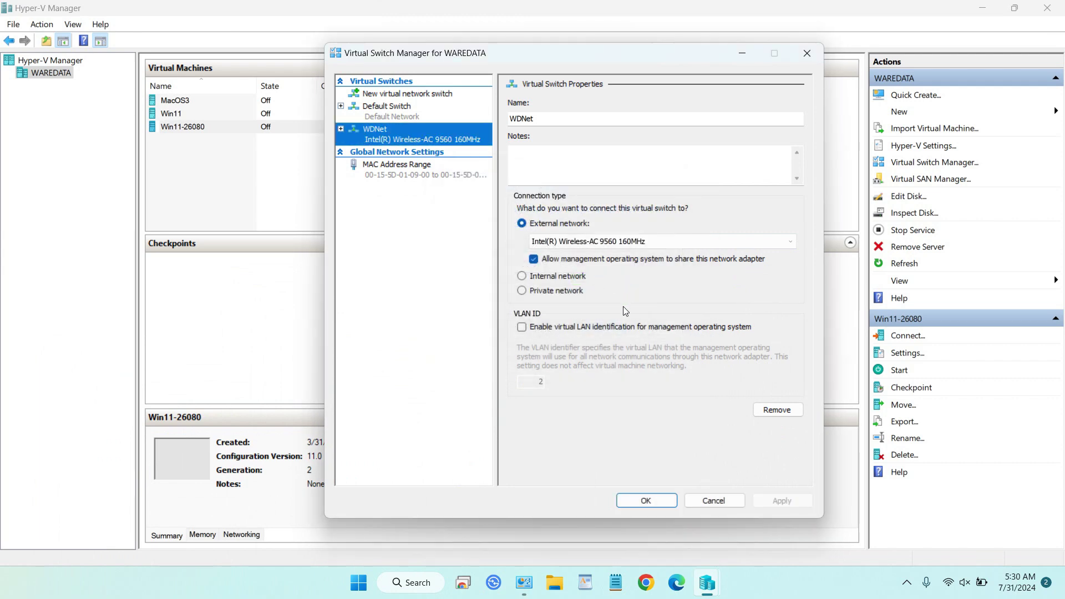
click(646, 501)
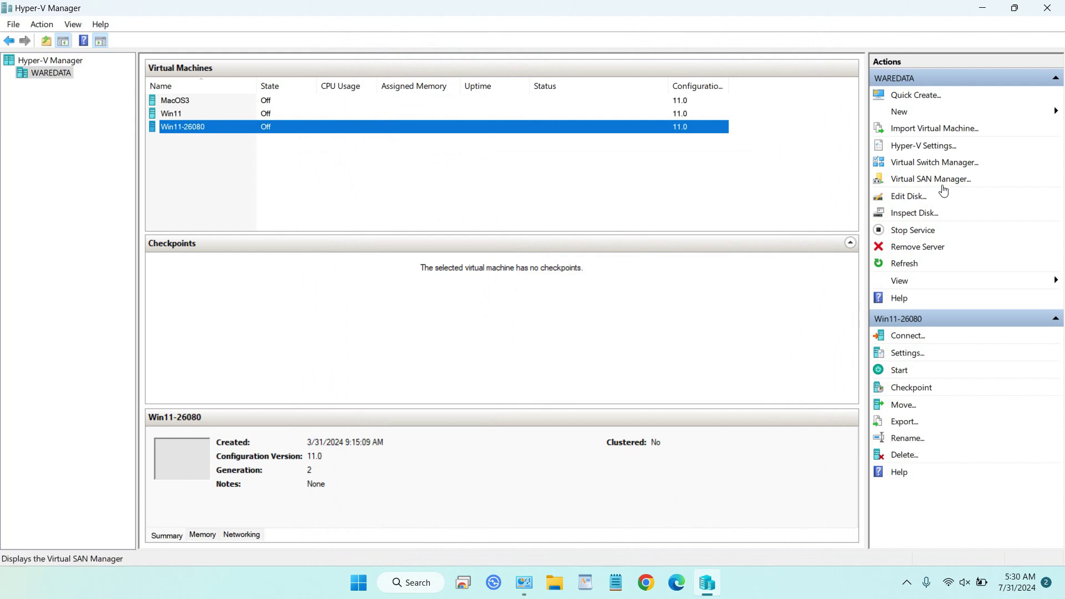
Check in the Hyper-V host settings that enhanced session mode is allowed by policy and enabled for the user
click(944, 152)
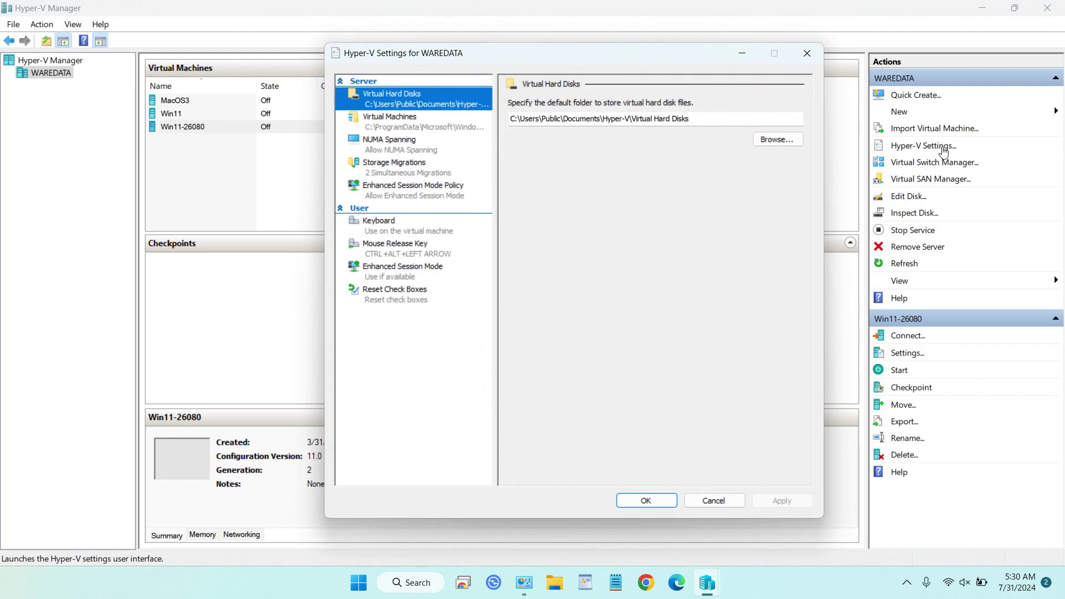
click(430, 194)
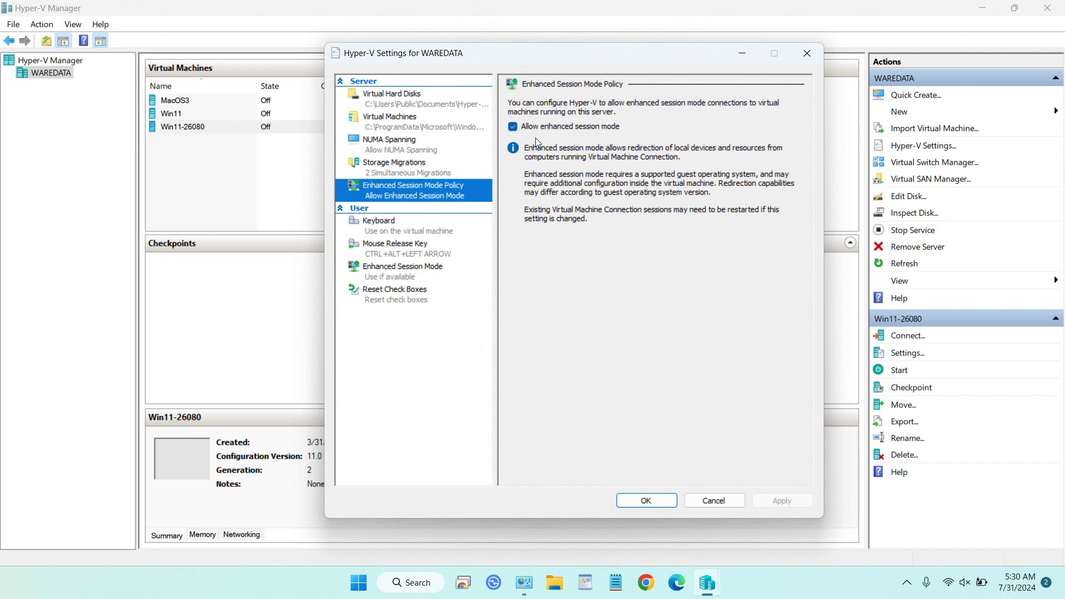
click(429, 273)
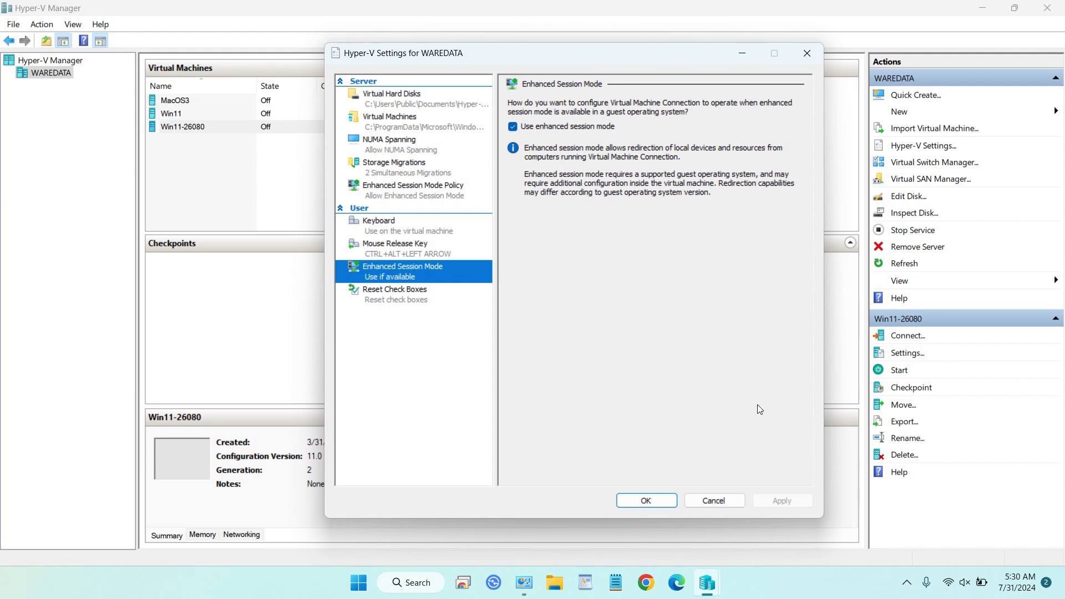
click(645, 501)
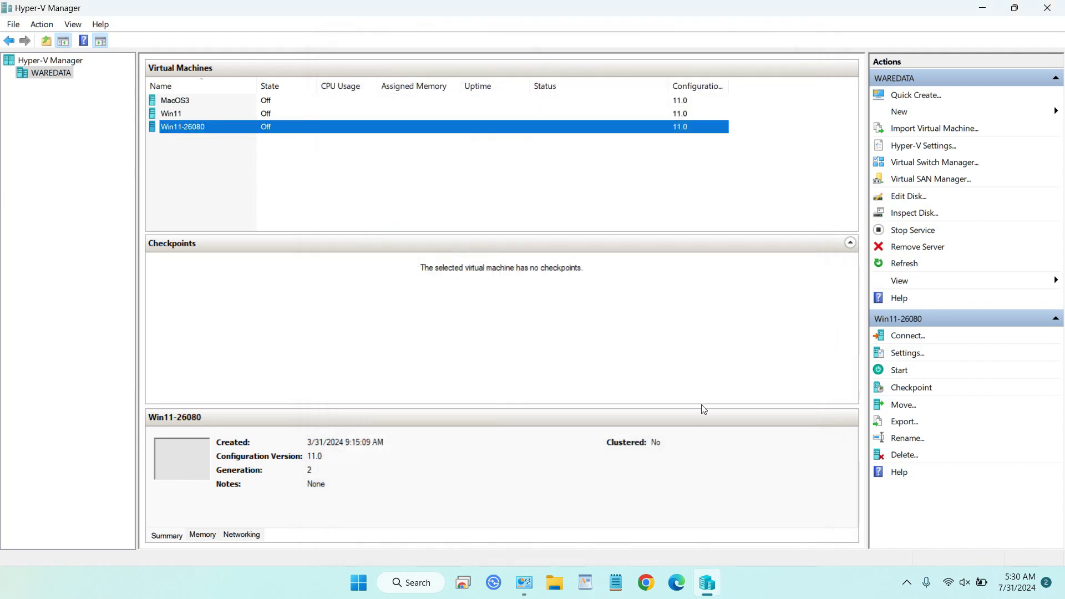
Connect the Win11-26080 virtual machine's network adapter to the WDNet virtual switch and apply the change
click(923, 353)
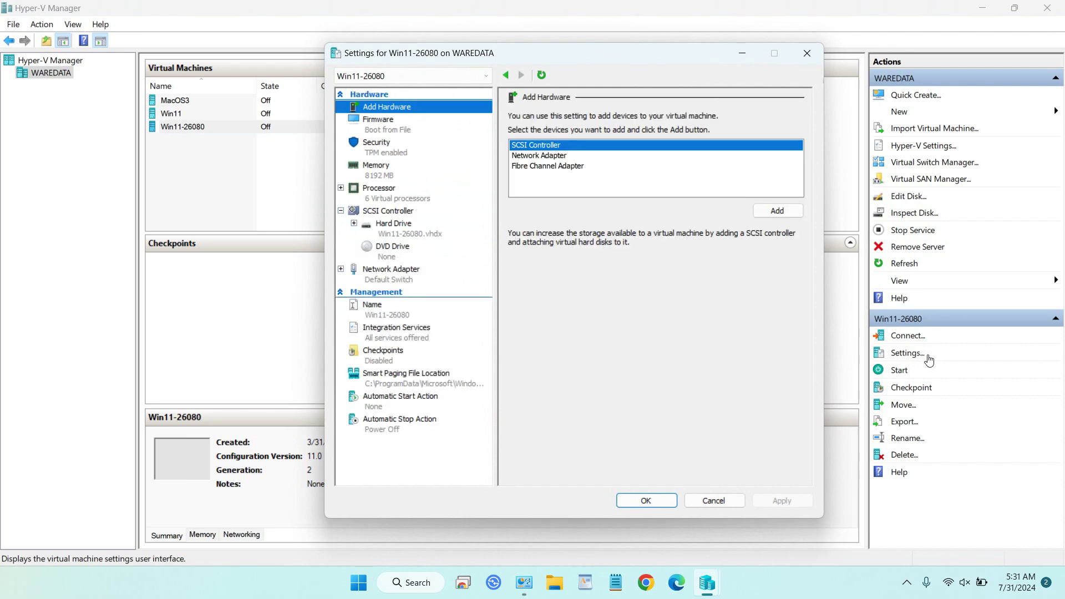
click(391, 284)
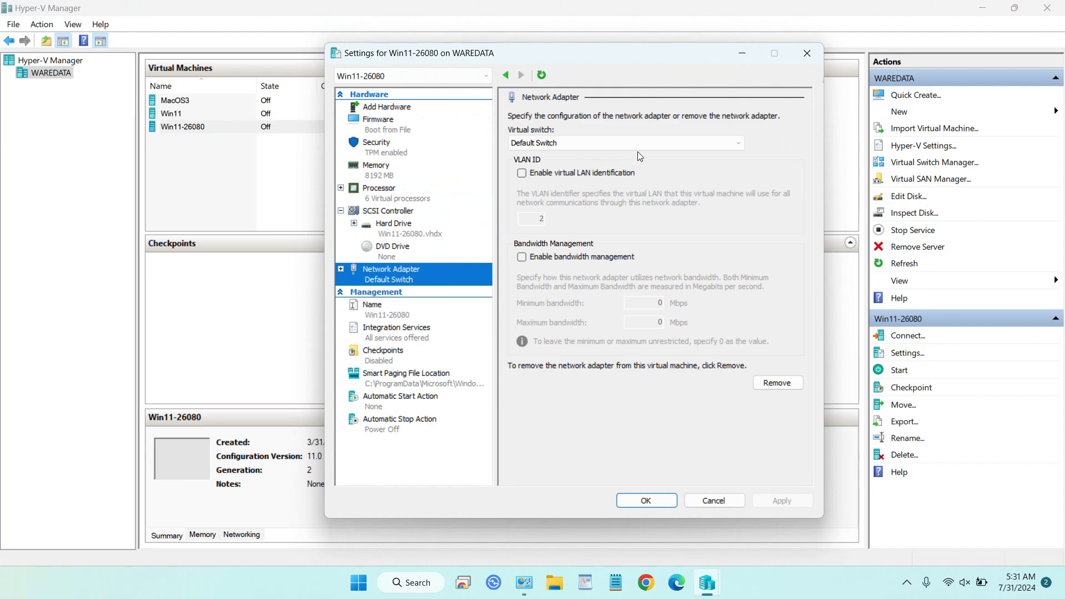
click(677, 146)
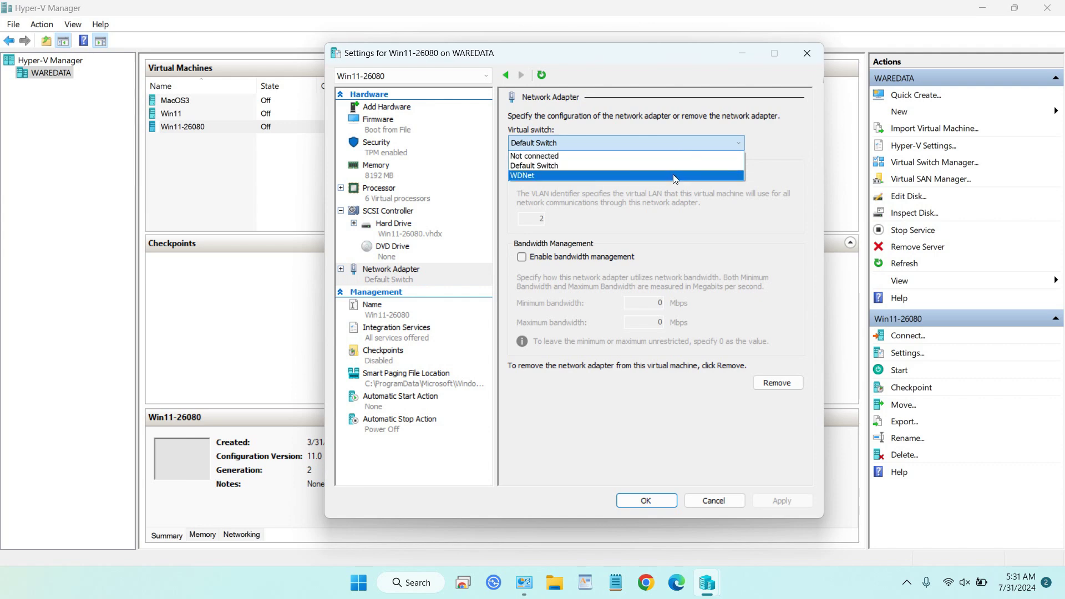
click(673, 174)
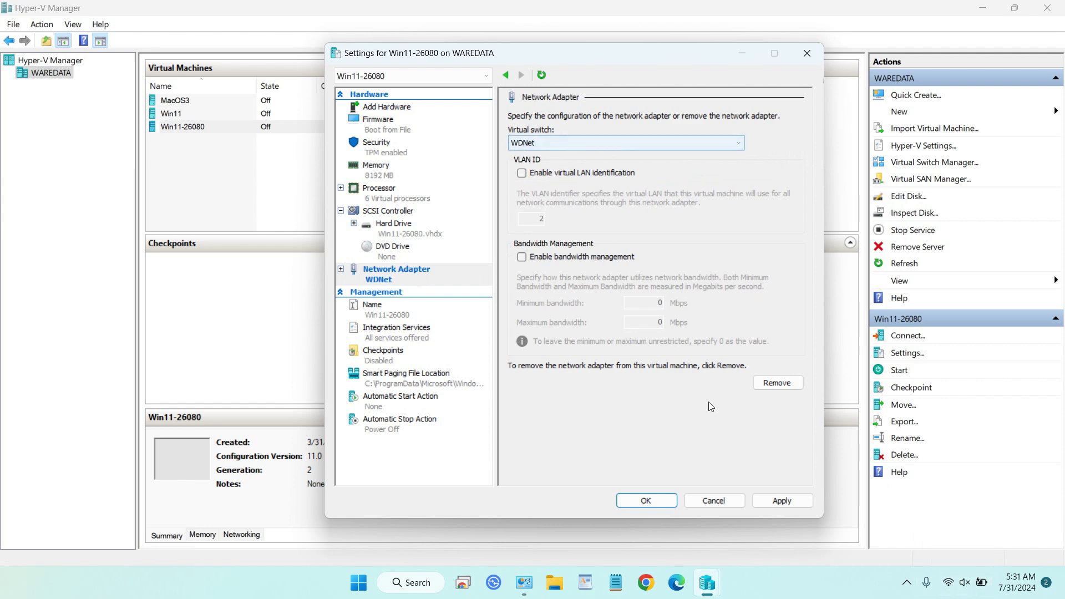
click(781, 501)
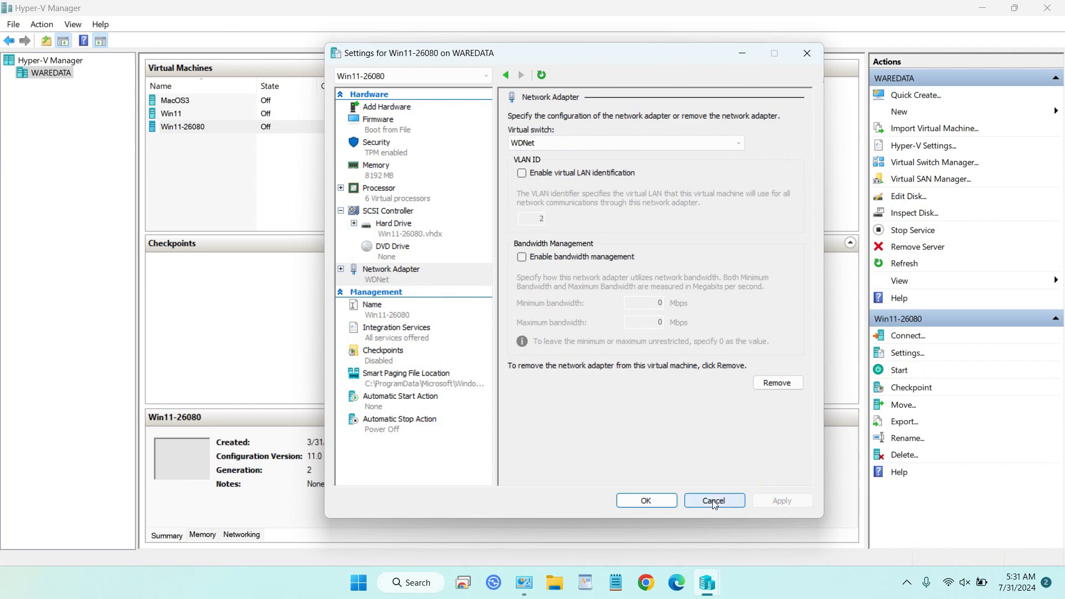
Close the virtual machine settings, then connect to and start Win11-26080, dismissing the display configuration prompt
click(658, 501)
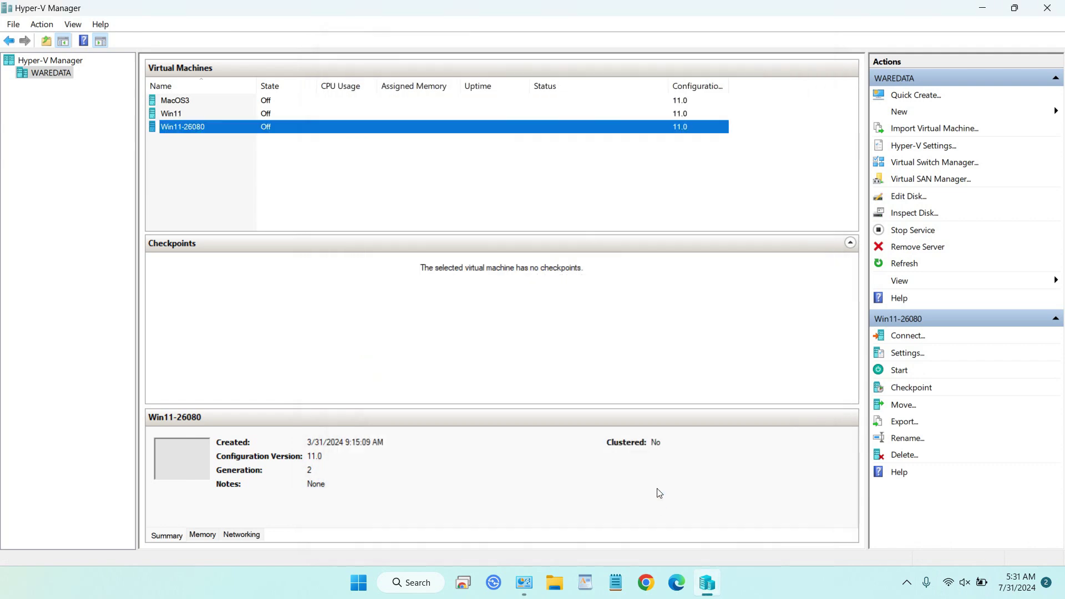
click(906, 337)
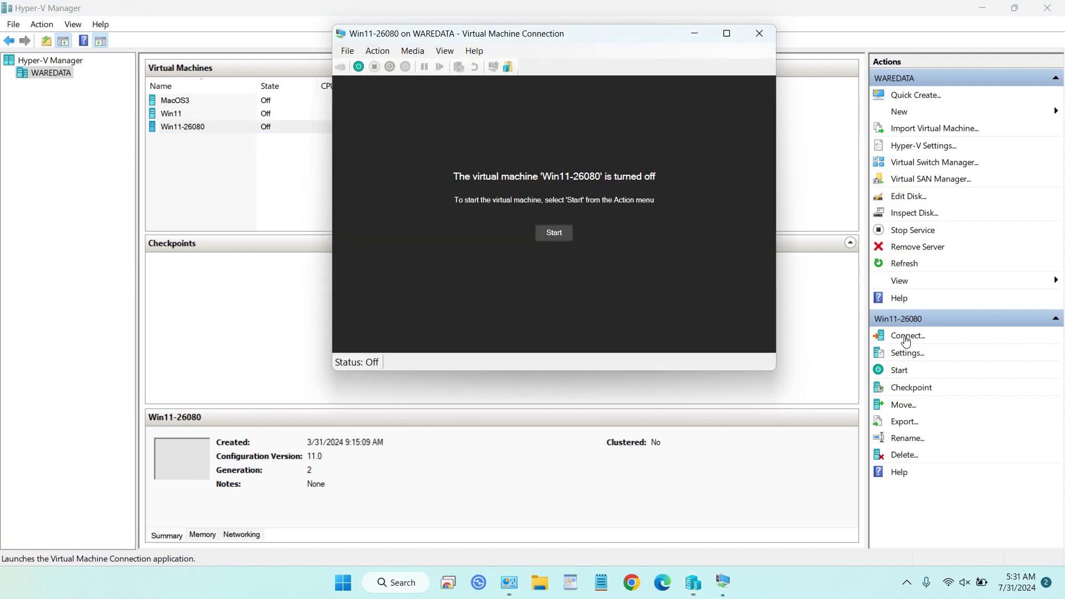
click(554, 232)
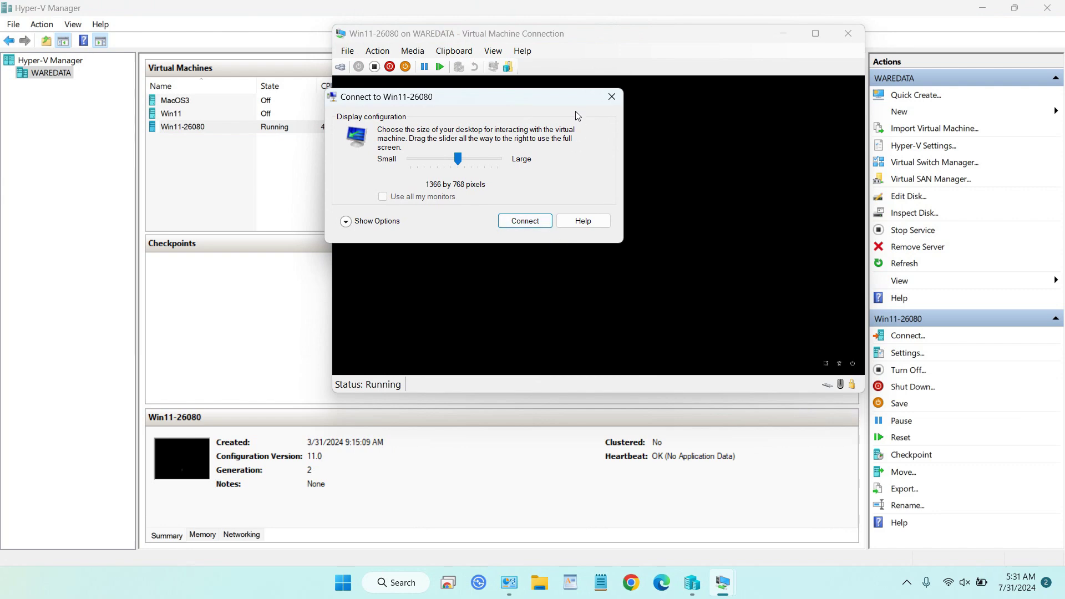
click(611, 97)
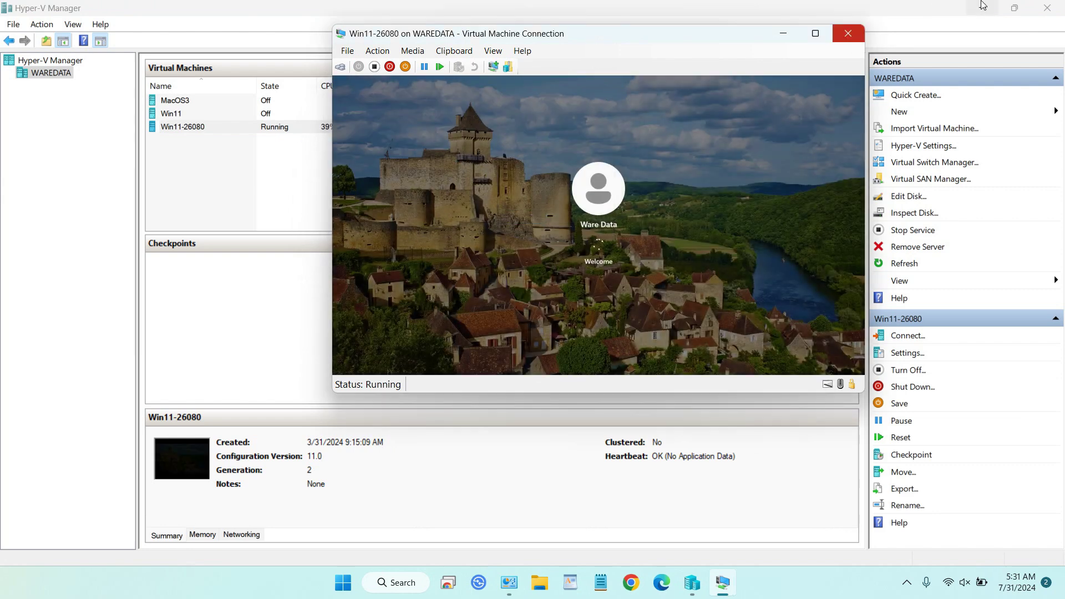
Minimize Hyper-V Manager, then increase the virtual machine window's zoom level and reposition it on the desktop
click(1035, 11)
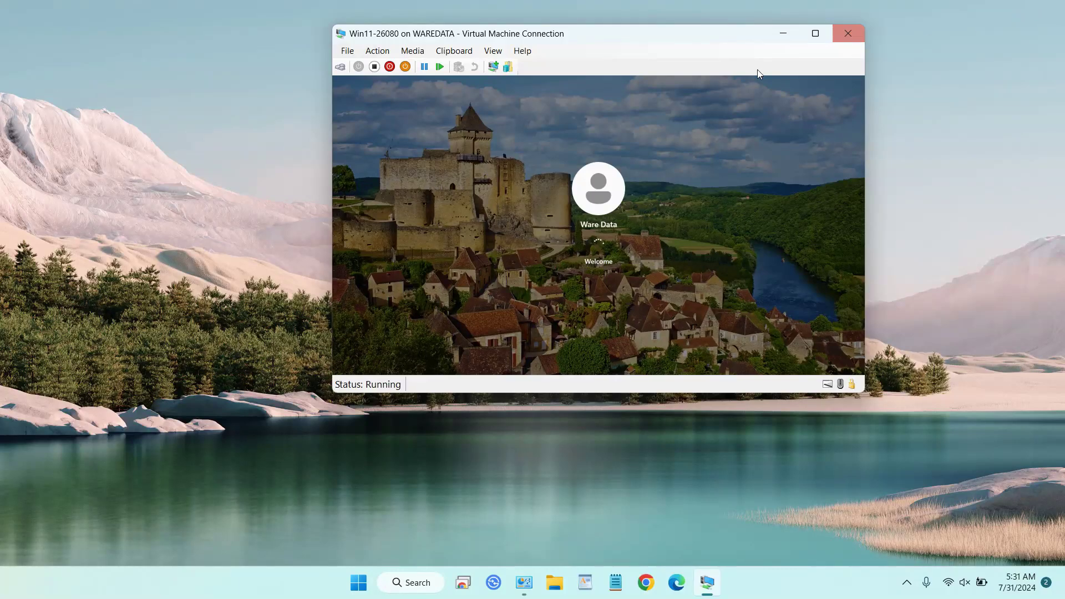
drag(523, 42, 470, 62)
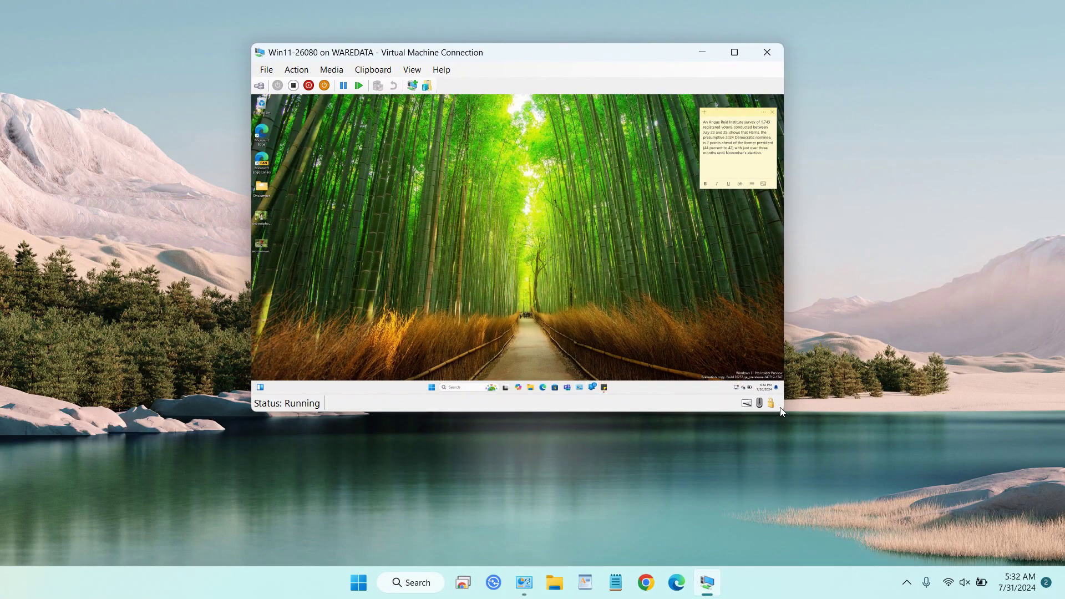
click(412, 70)
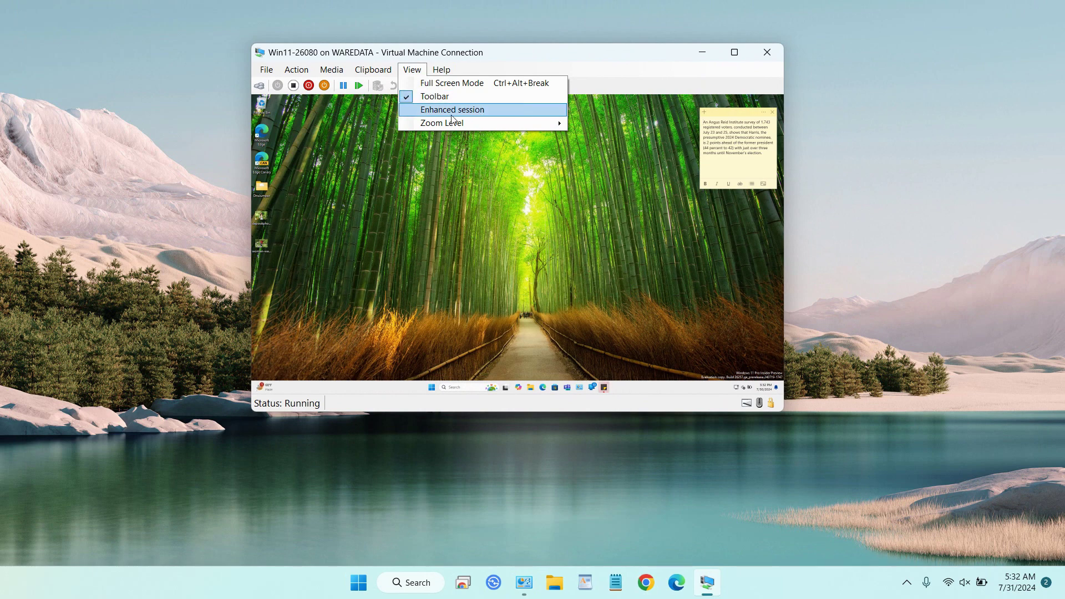
mouse_move(463, 122)
click(599, 165)
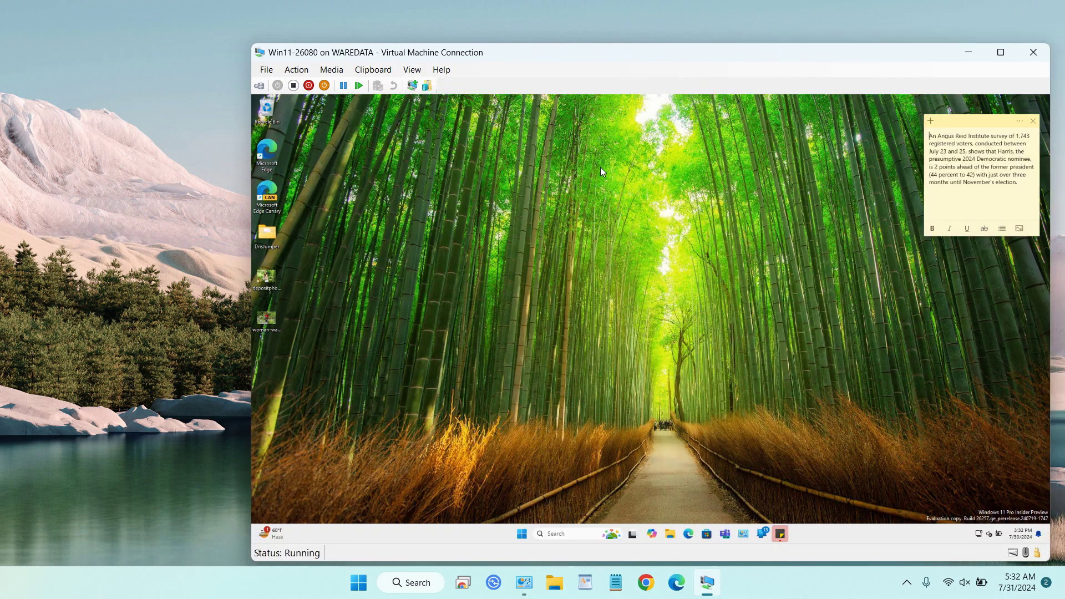
drag(591, 67, 441, 24)
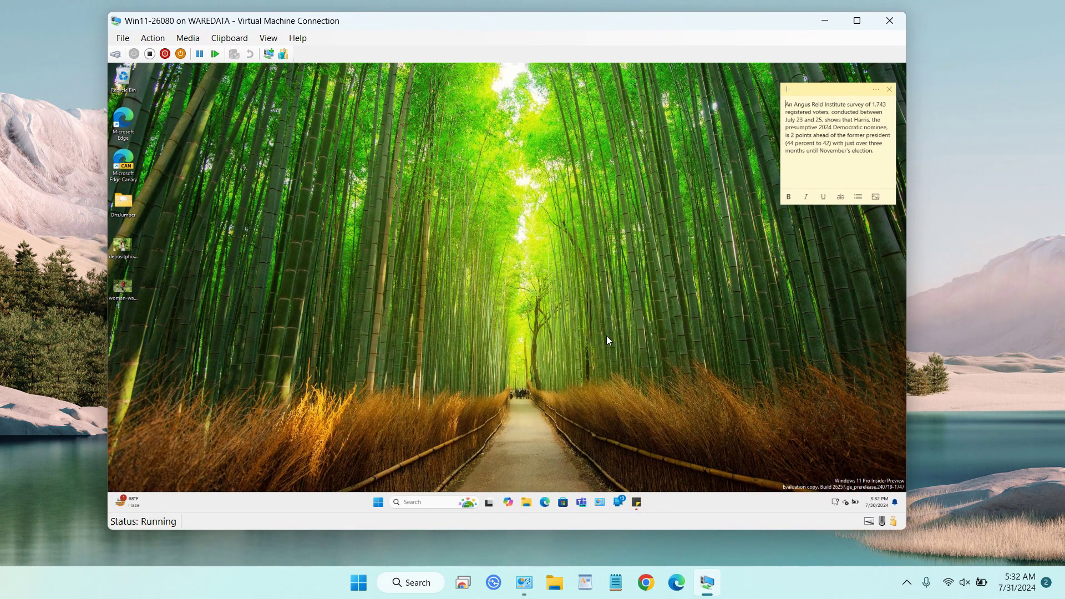
Examine the Network Bridge, vEthernet (WDNet) and Wi-Fi entries in the host's Network Connections, then minimize that window
click(524, 583)
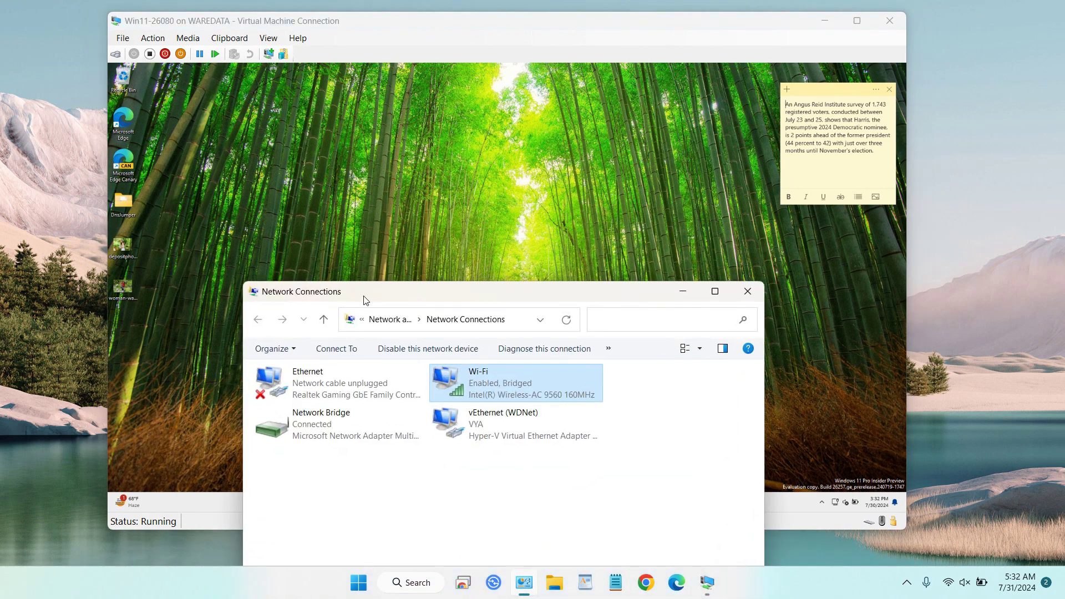
click(436, 420)
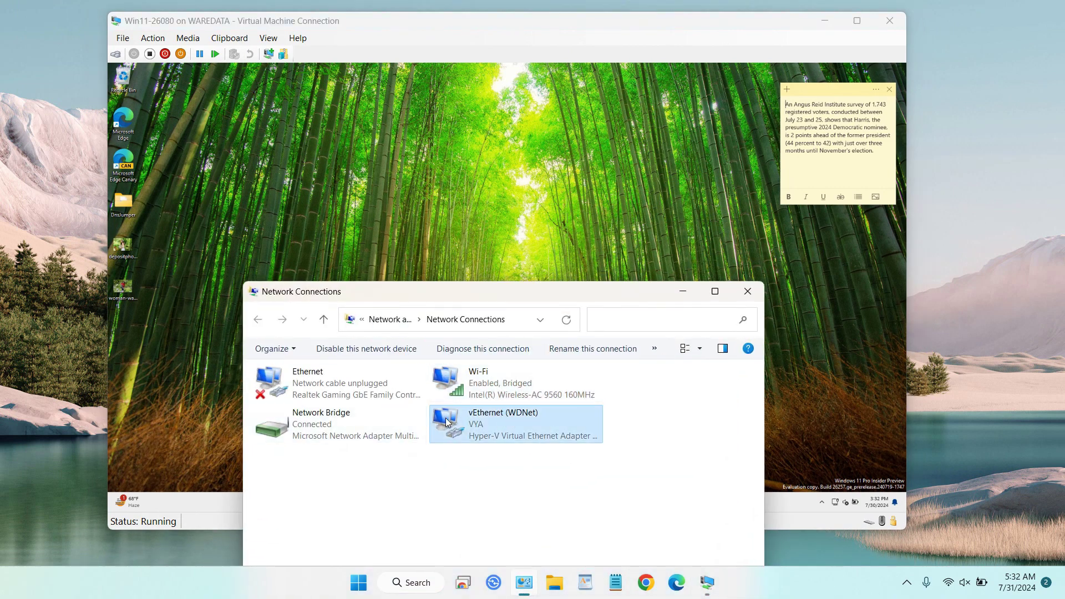
ctrl+click(417, 421)
click(521, 421)
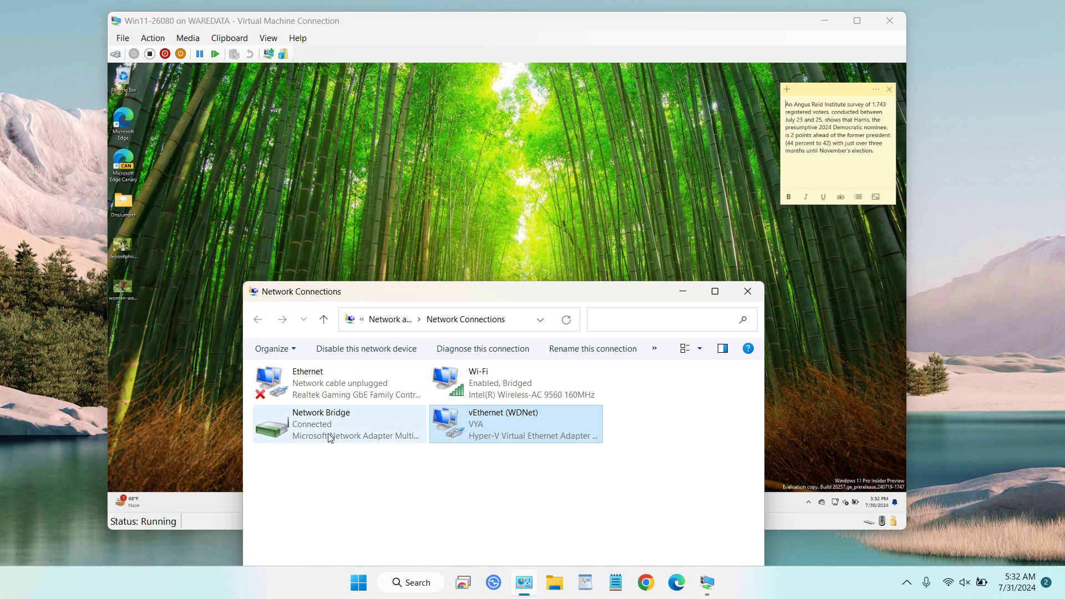
click(333, 425)
click(521, 431)
click(365, 427)
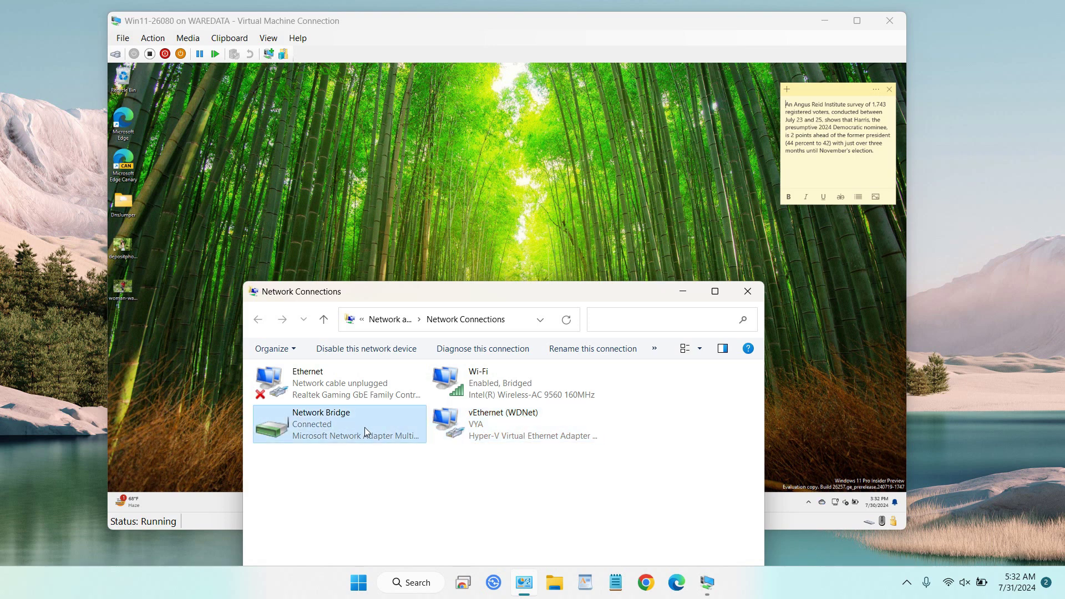
click(516, 428)
click(508, 389)
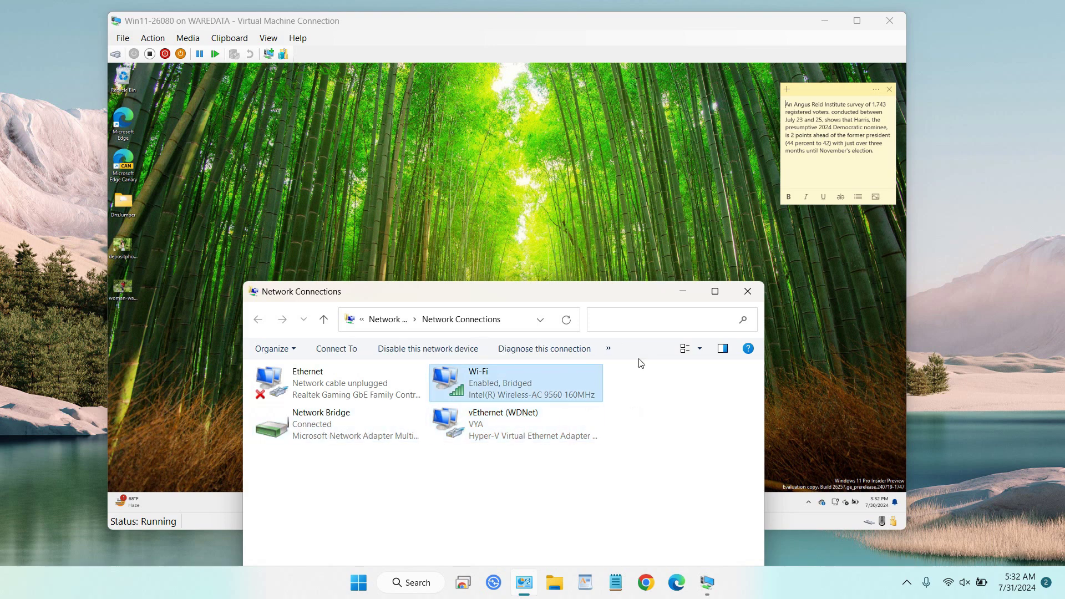
click(684, 295)
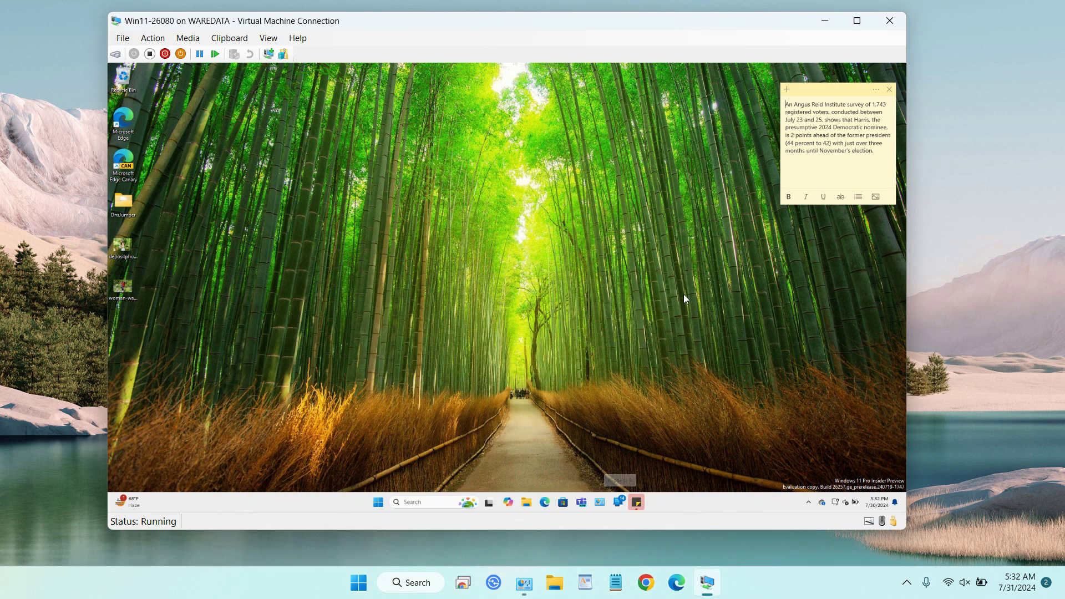
Open Command Prompt inside the Win11-26080 virtual machine and run ipconfig
click(427, 501)
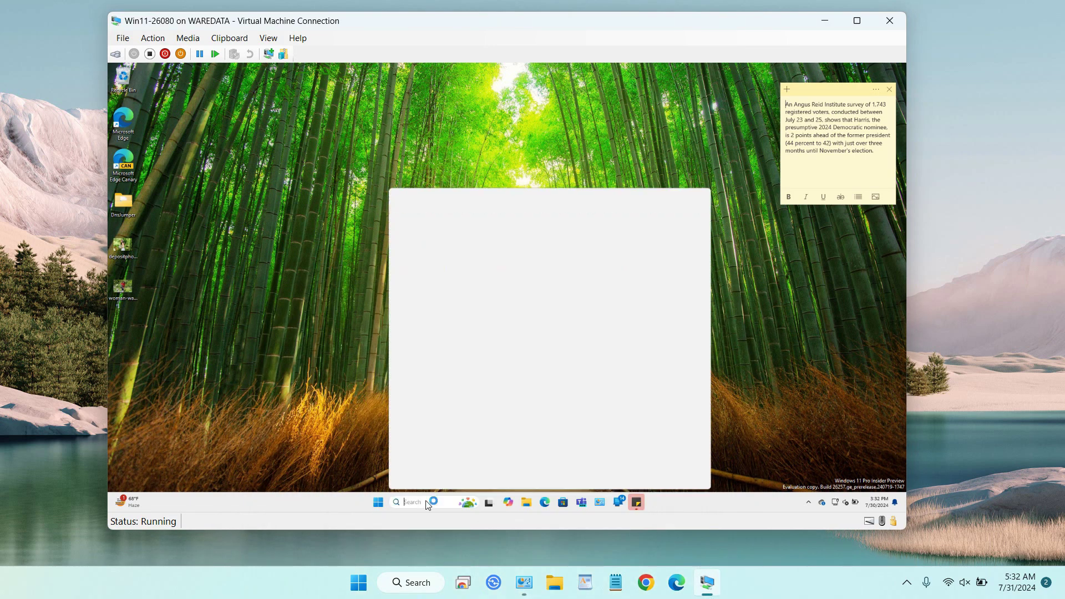
text(cmd)
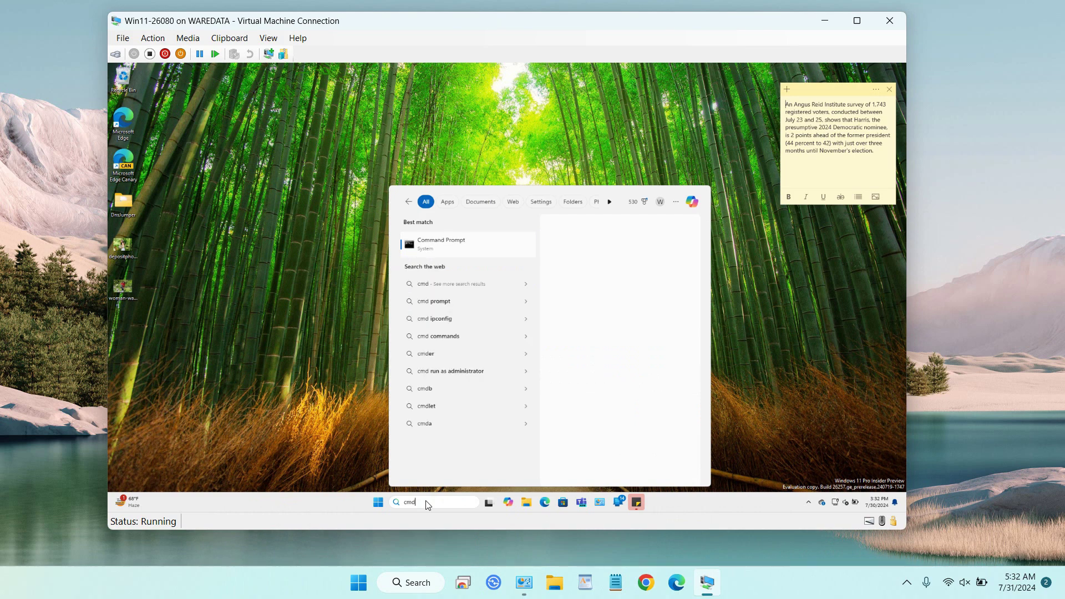
click(453, 243)
key(Return)
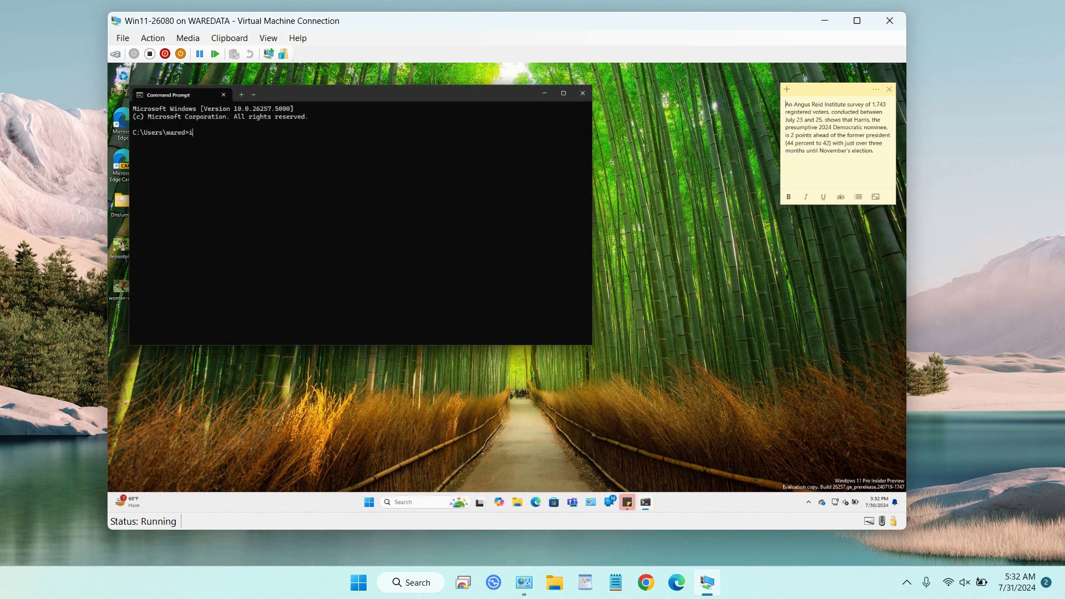
text(ipconfig)
key(Return)
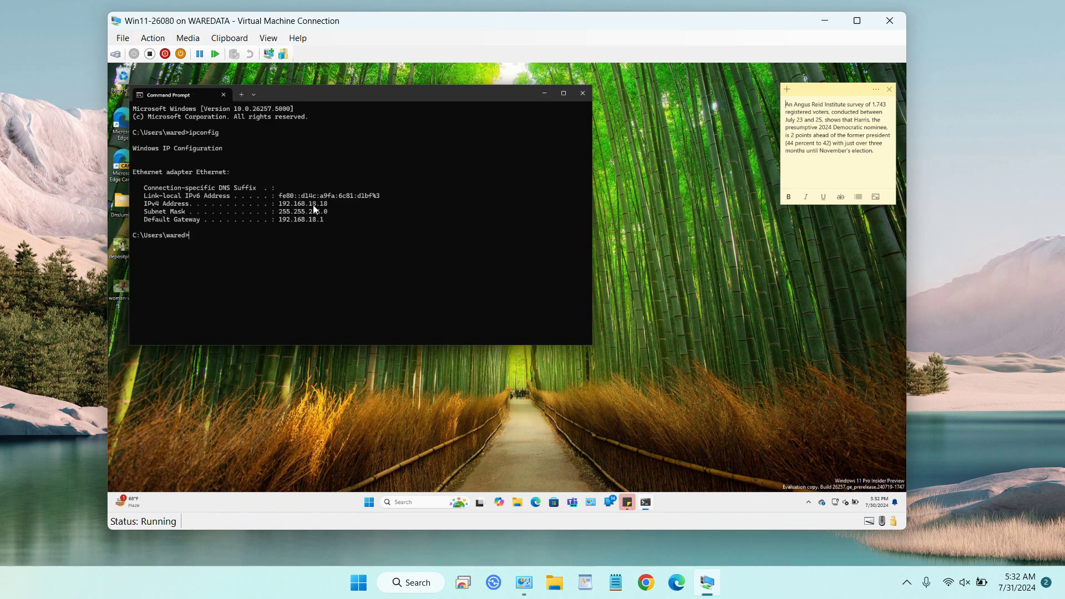
Open a Command Prompt on the host computer, place it beside the virtual machine's prompt, and run ipconfig
click(432, 587)
text(cmd)
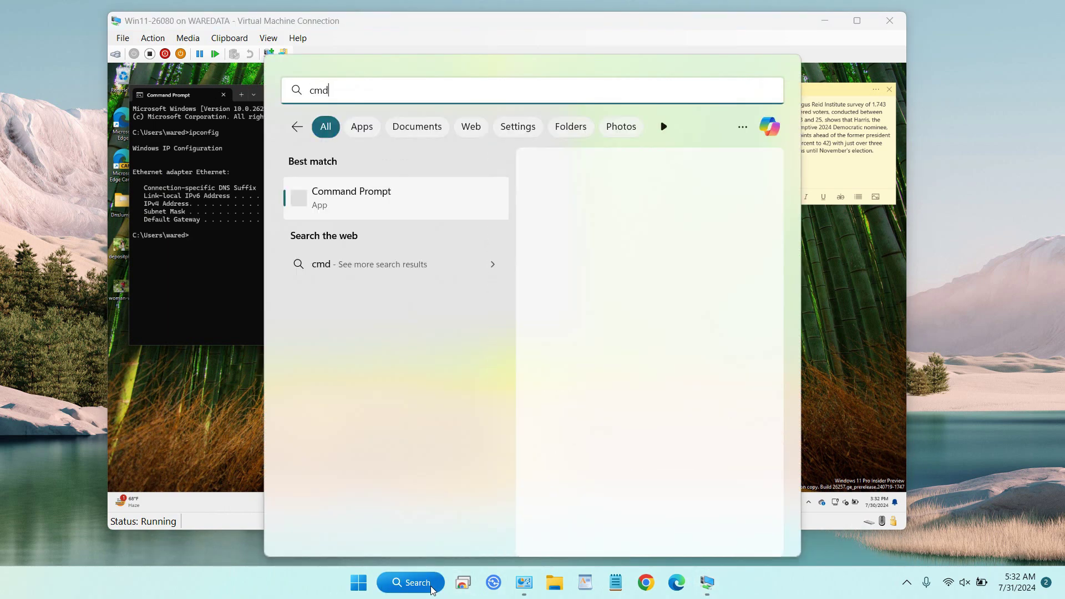
click(412, 211)
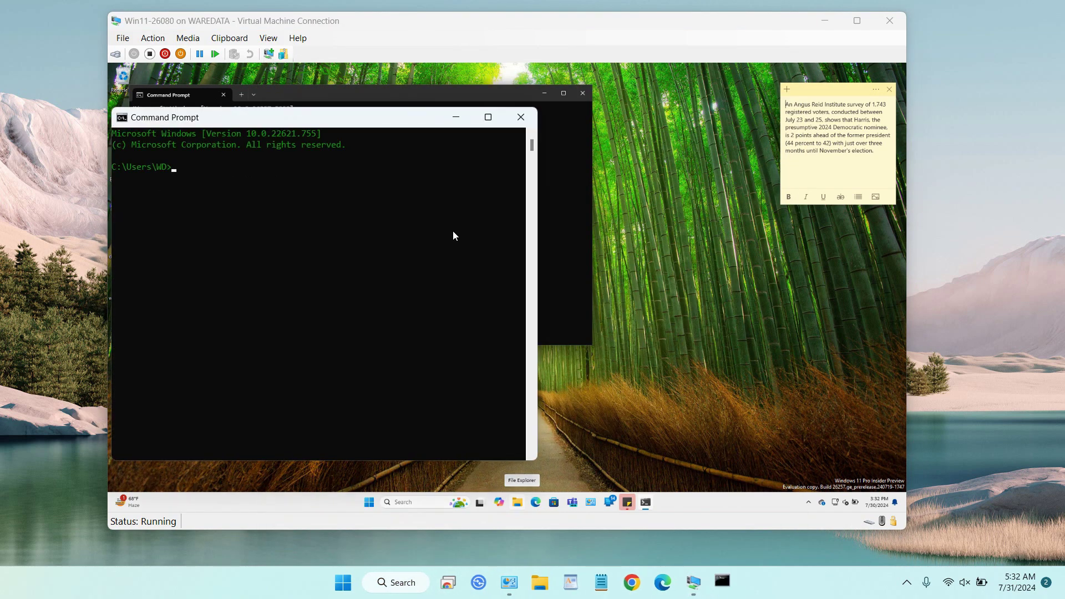
drag(338, 116, 789, 258)
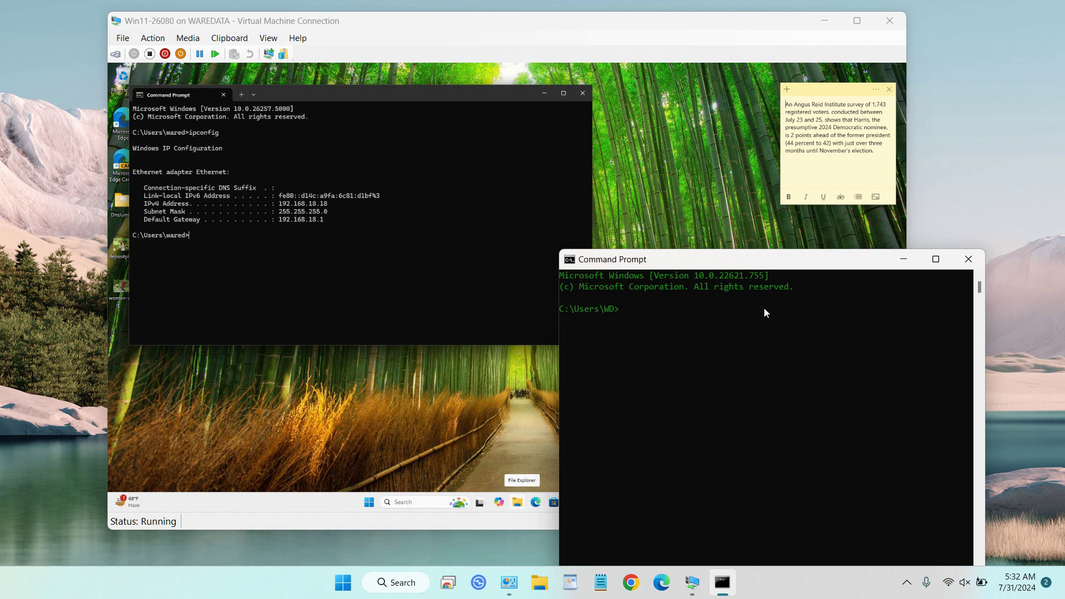
text(ipconfig)
key(Return)
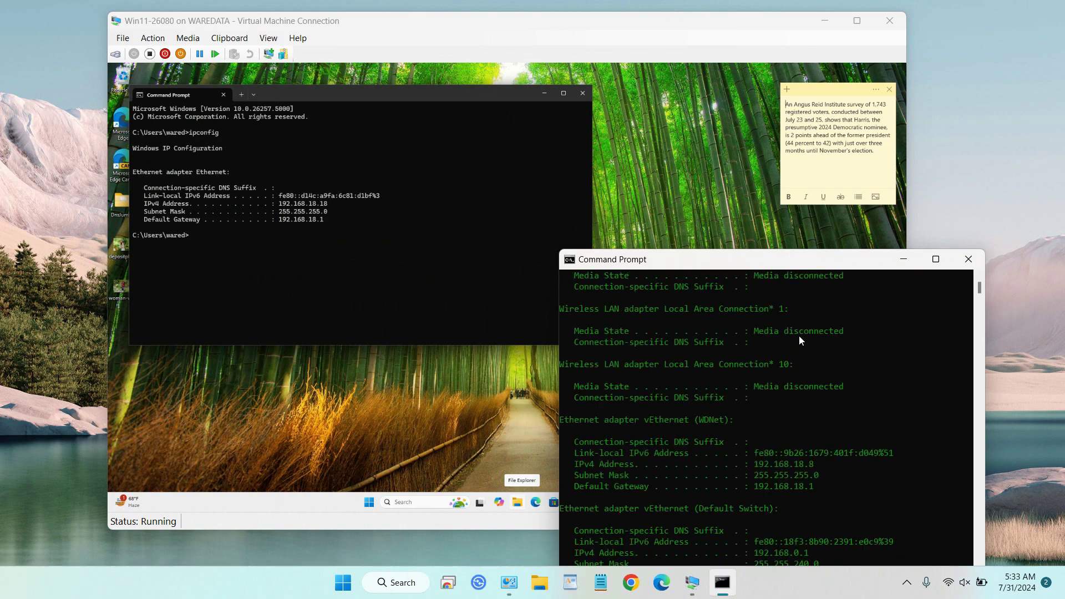
Compare the host's vEthernet (WDNet) IPv4 address with the virtual machine's, and minimize both Command Prompt windows
drag(813, 398, 796, 401)
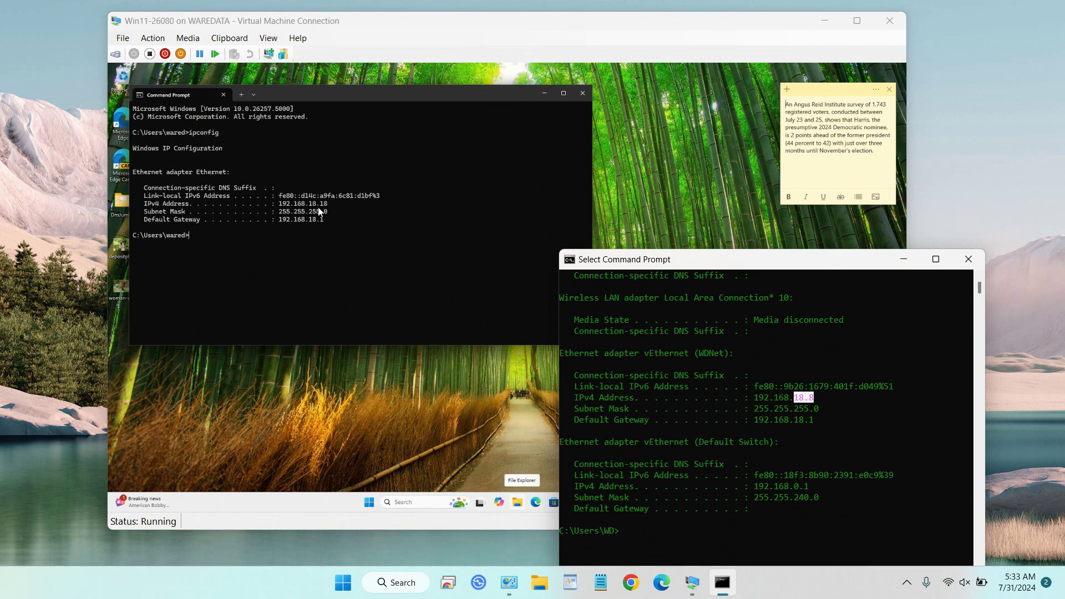
click(903, 259)
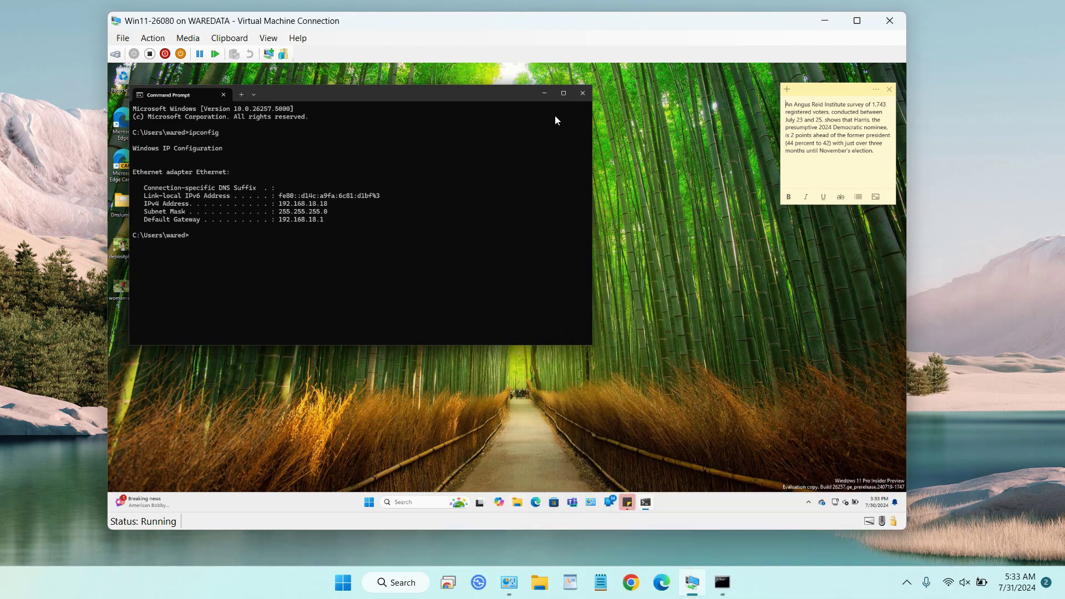
click(546, 94)
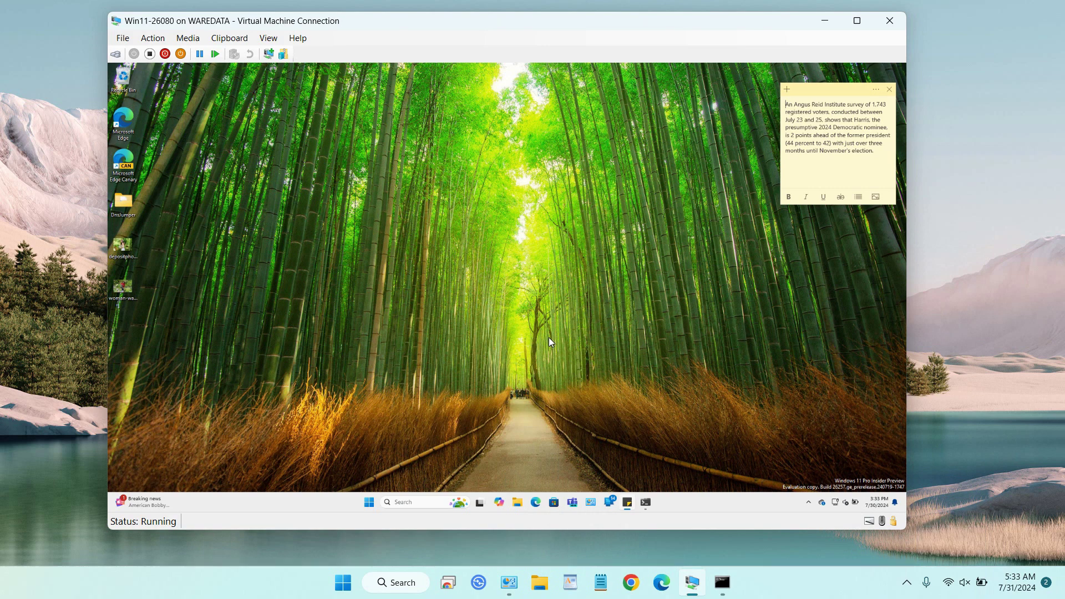
click(368, 501)
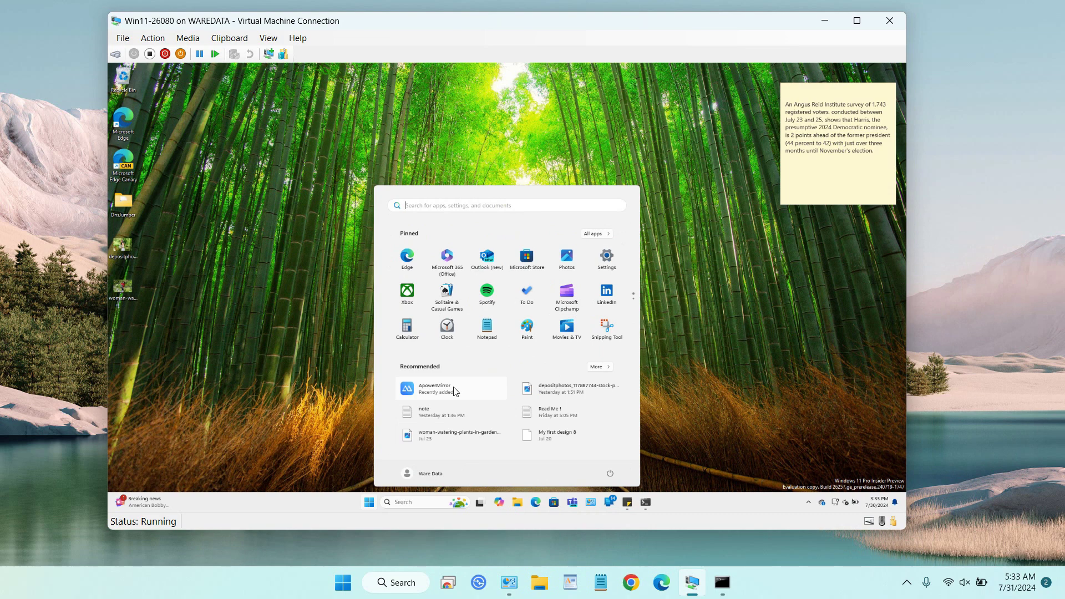
key(Tab)
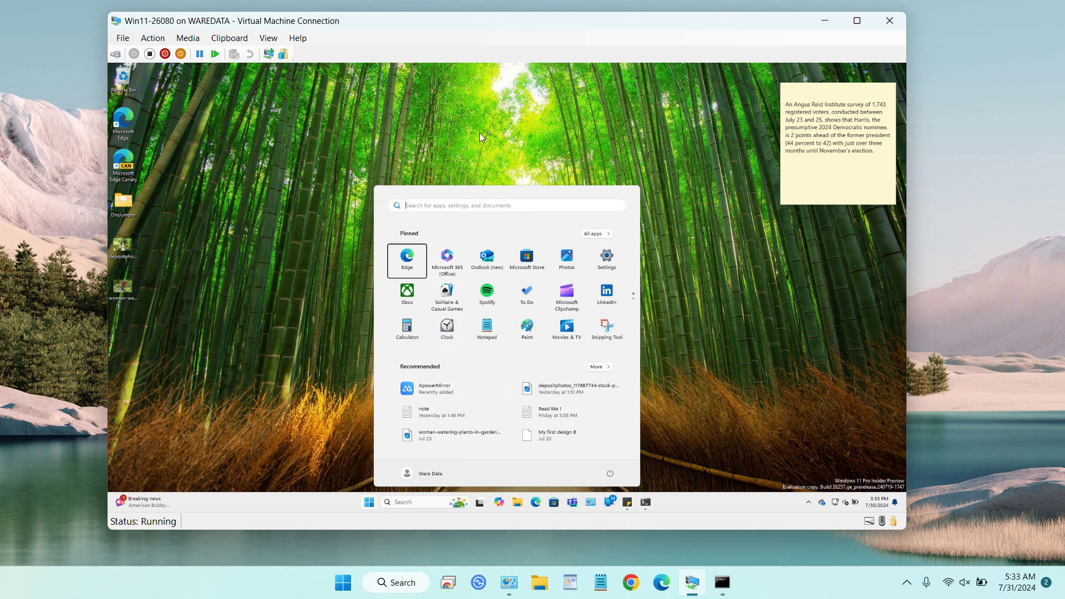
click(464, 132)
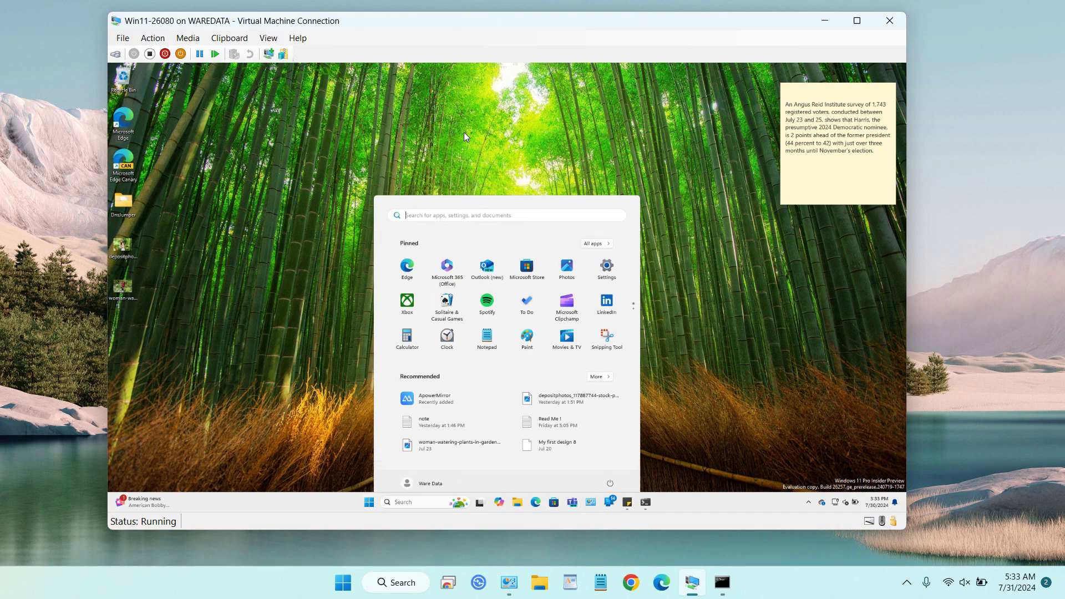
Search for ApowerMirror inside the virtual machine and launch it
click(369, 502)
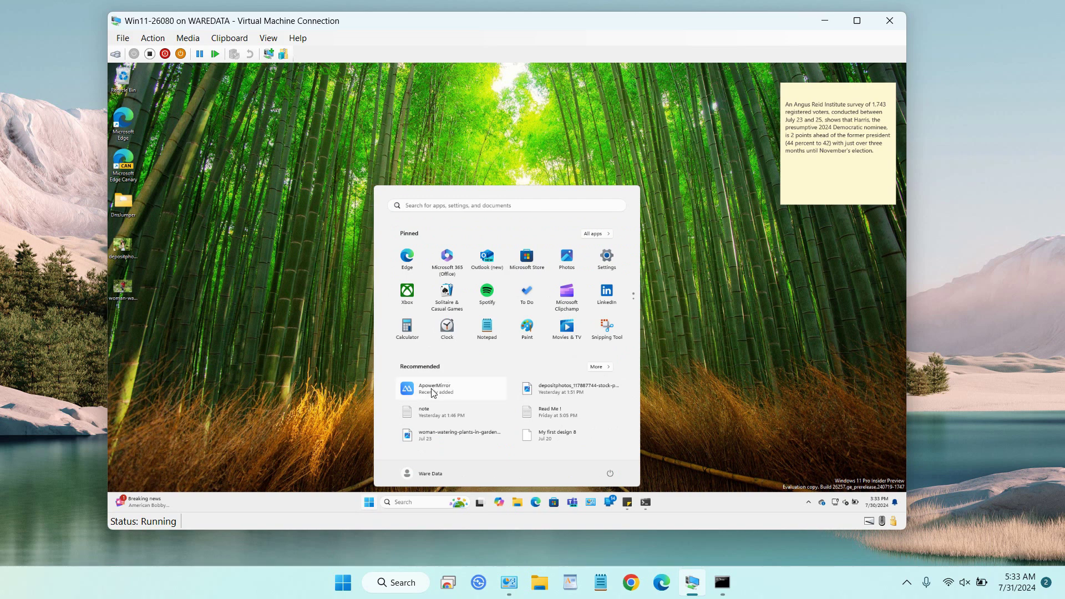
click(442, 206)
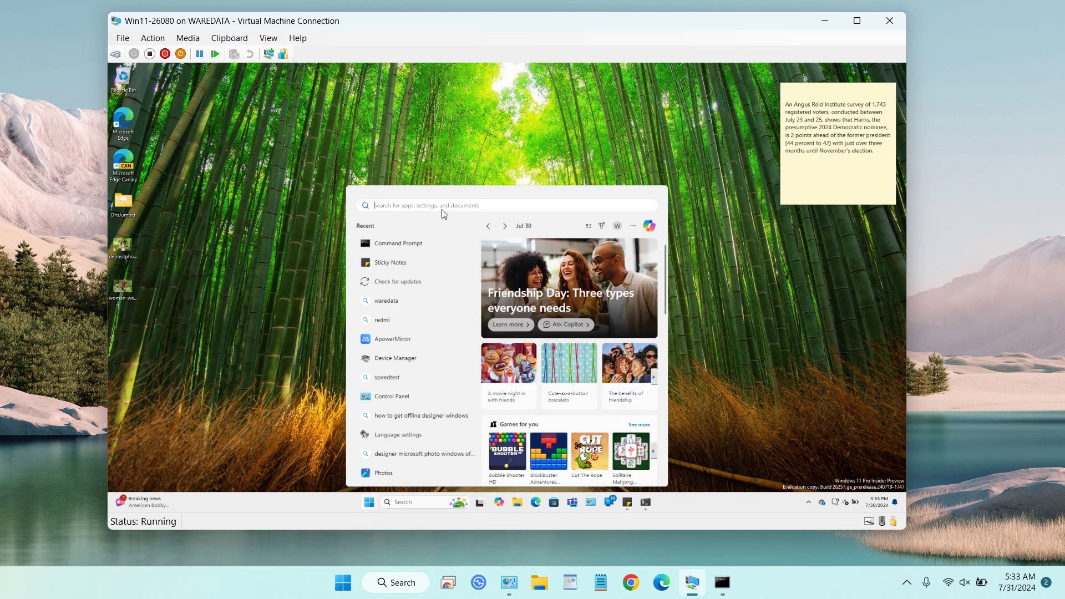
text(apowerMirror)
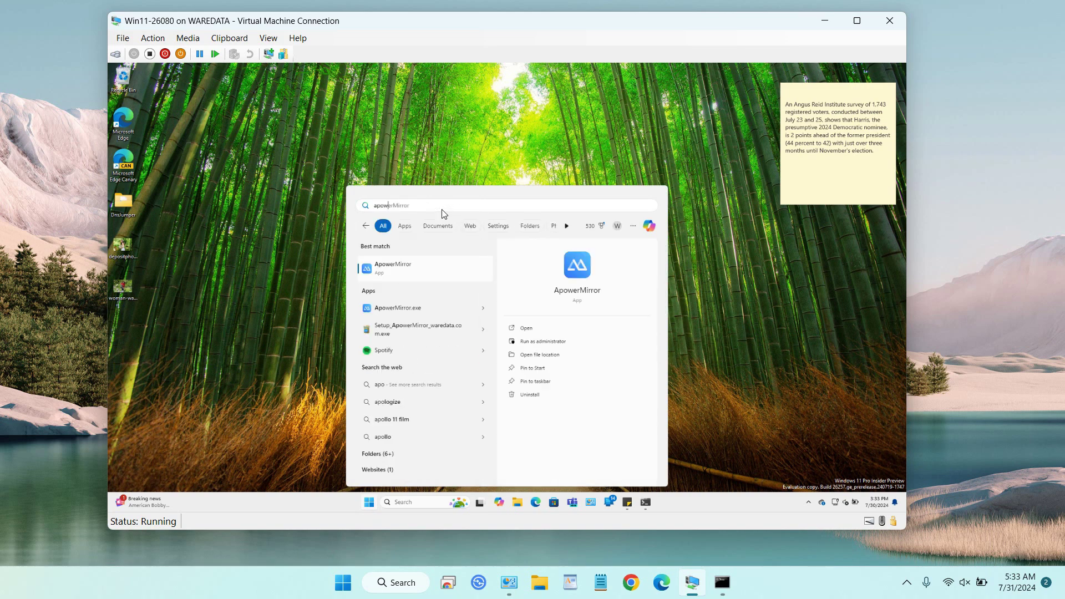
click(526, 329)
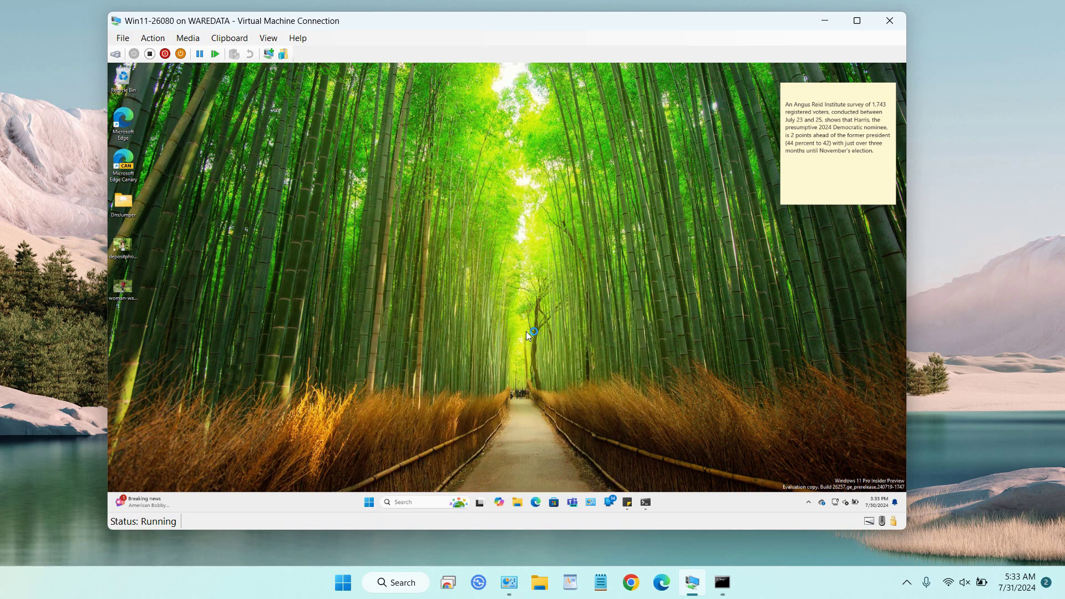